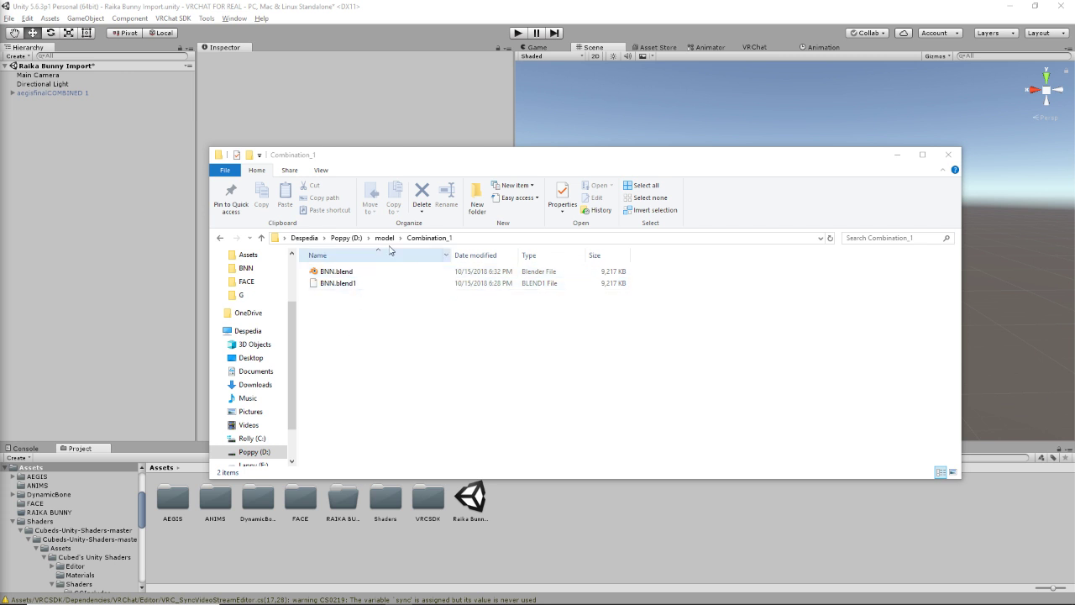
- Switch to Blender by opening BNN.blend from the Combination_1 folder
drag(440, 159, 554, 257)
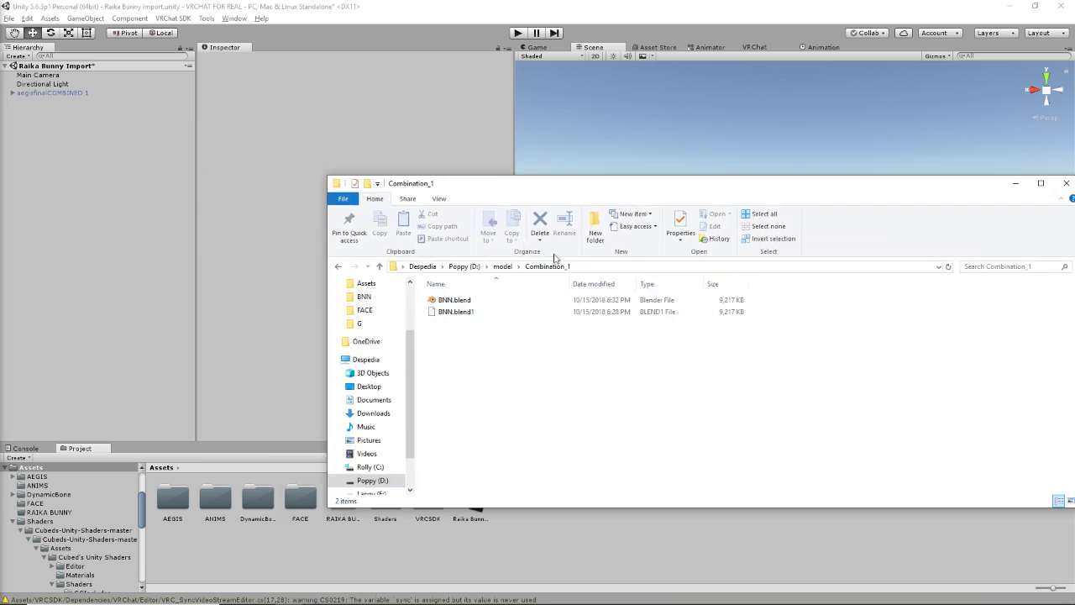
drag(553, 190, 774, 161)
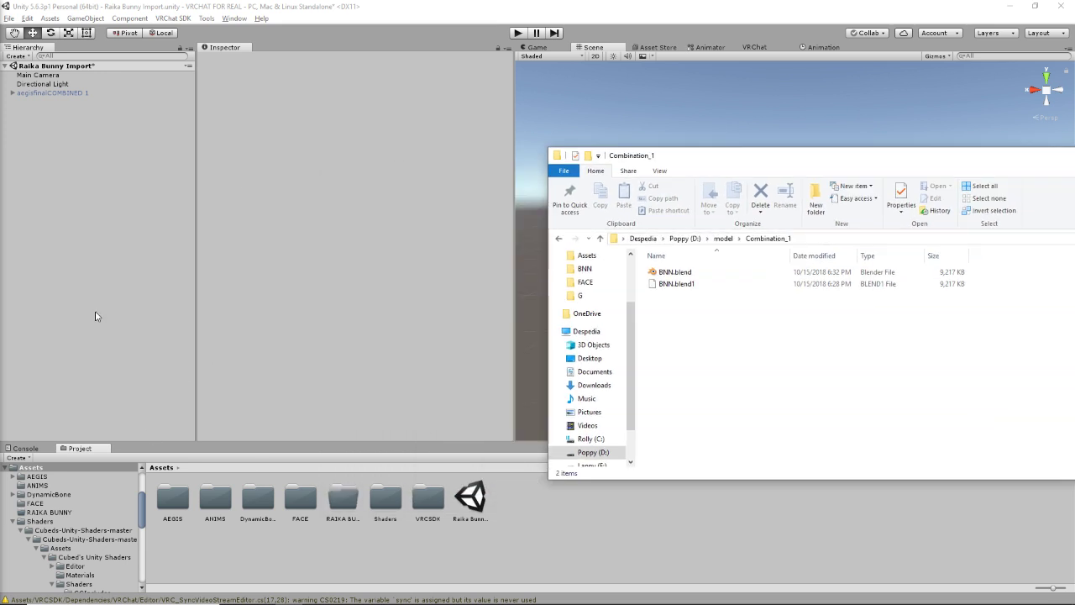
double_click(718, 273)
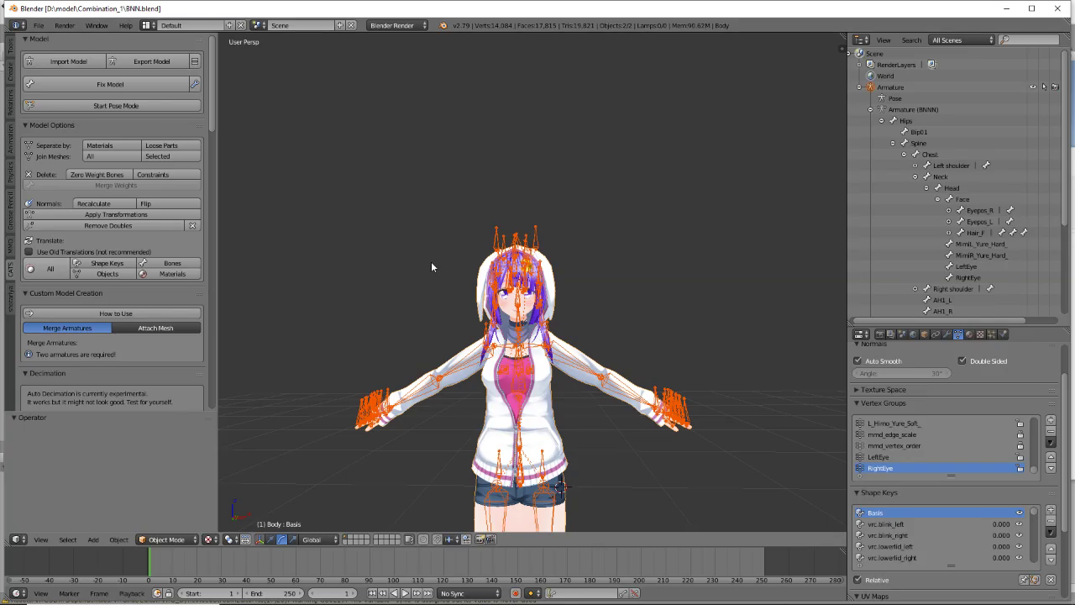
- Look over the character model and examine the CATS tool options and the material and texture combiner lists
middle_drag(384, 307, 348, 280)
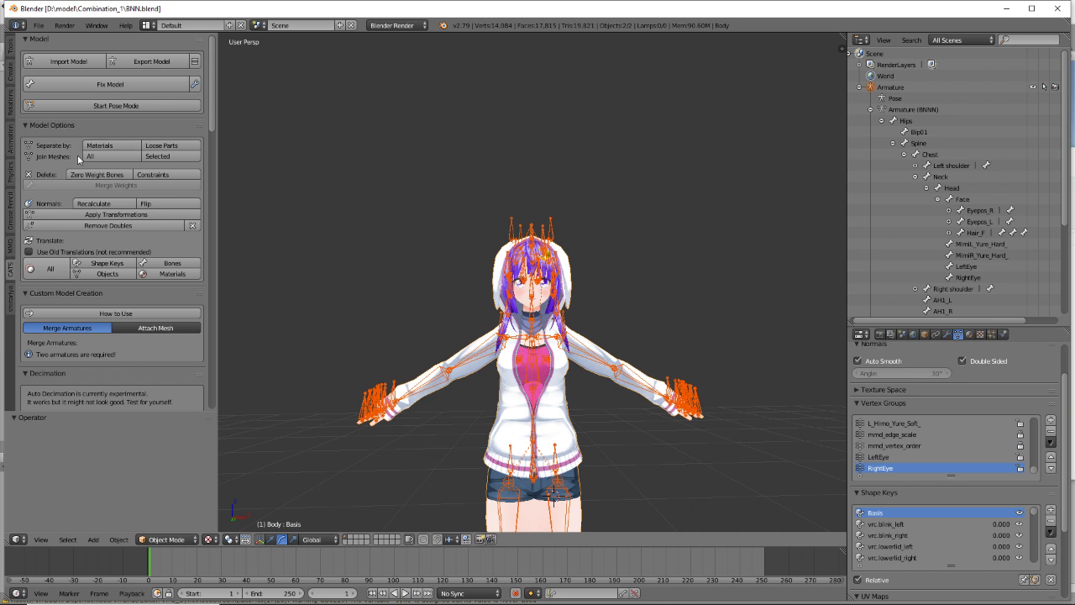
middle_drag(355, 172, 356, 173)
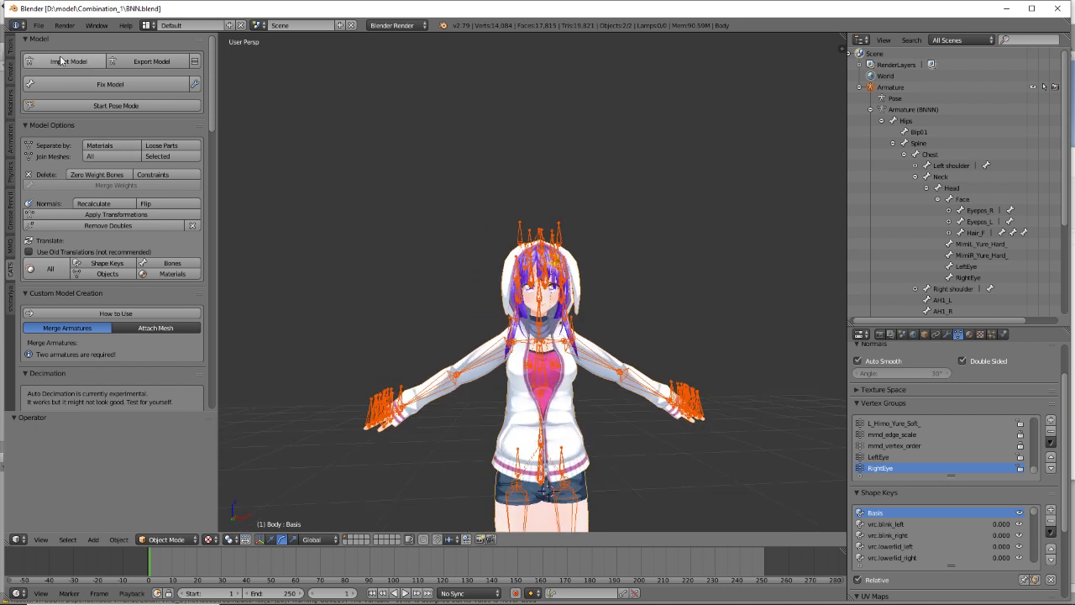
scroll(100, 254, down, 4)
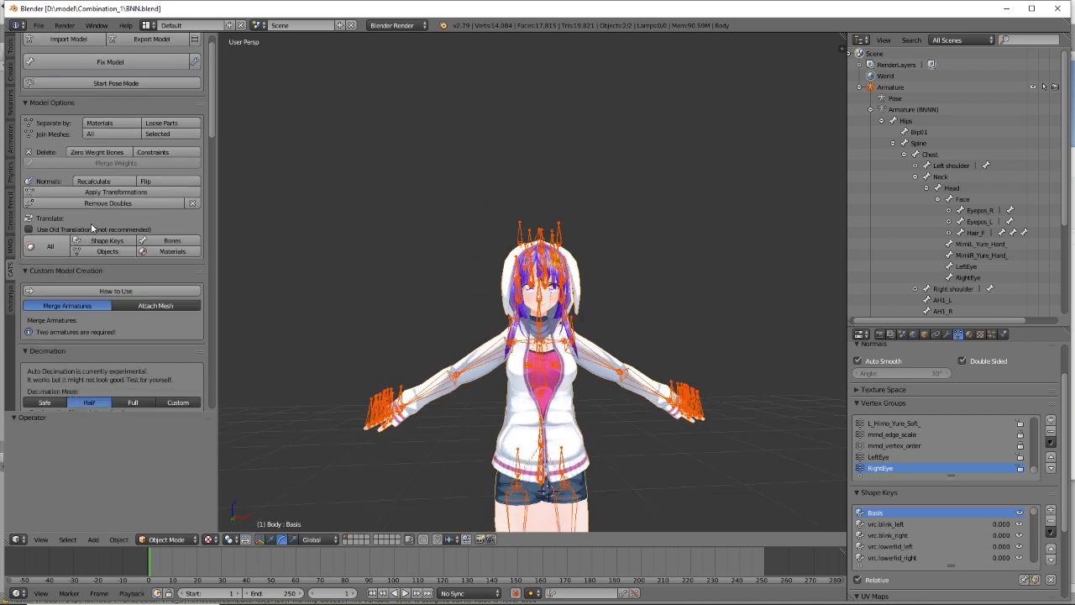
scroll(100, 254, up, 4)
scroll(101, 252, down, 16)
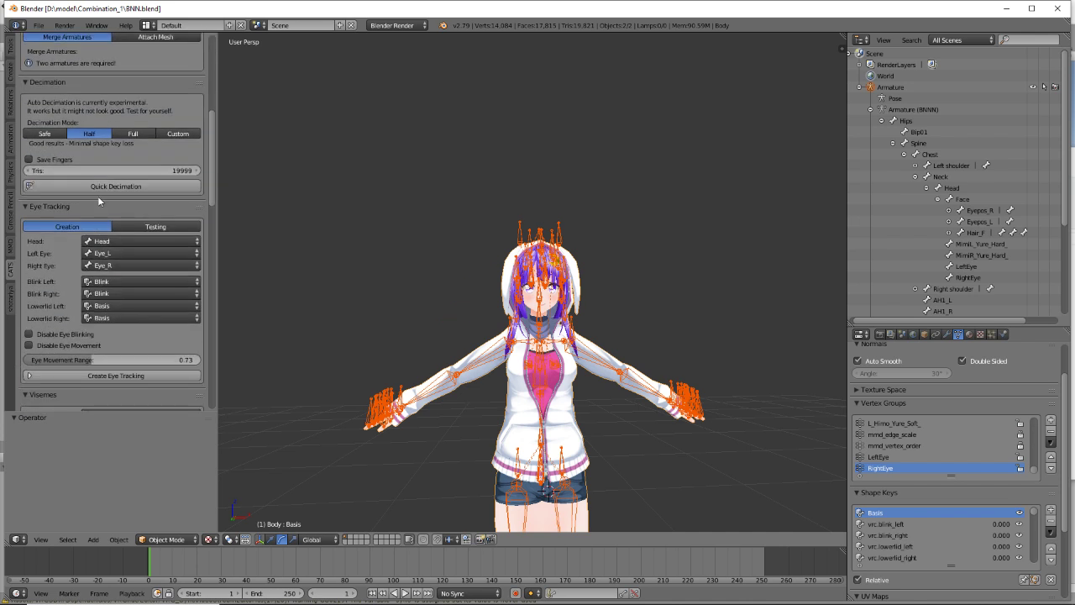
scroll(86, 245, down, 5)
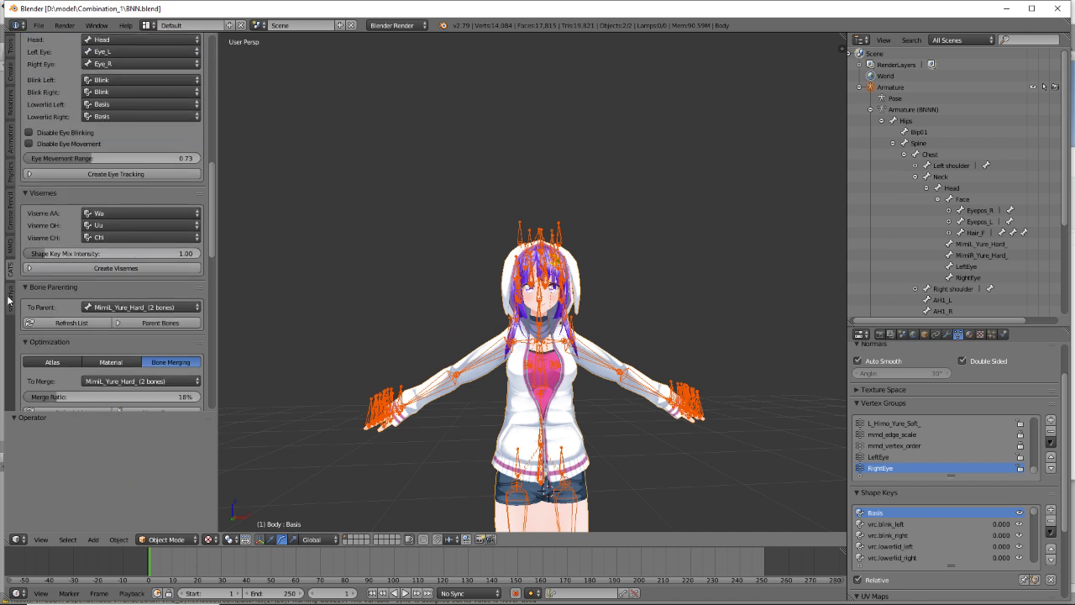
click(11, 299)
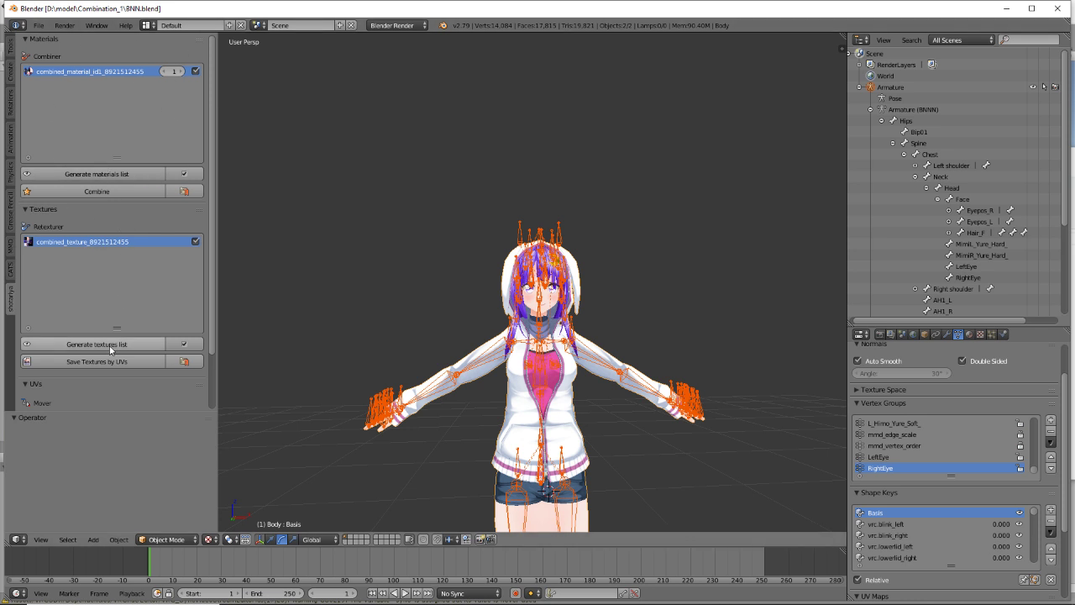
click(10, 270)
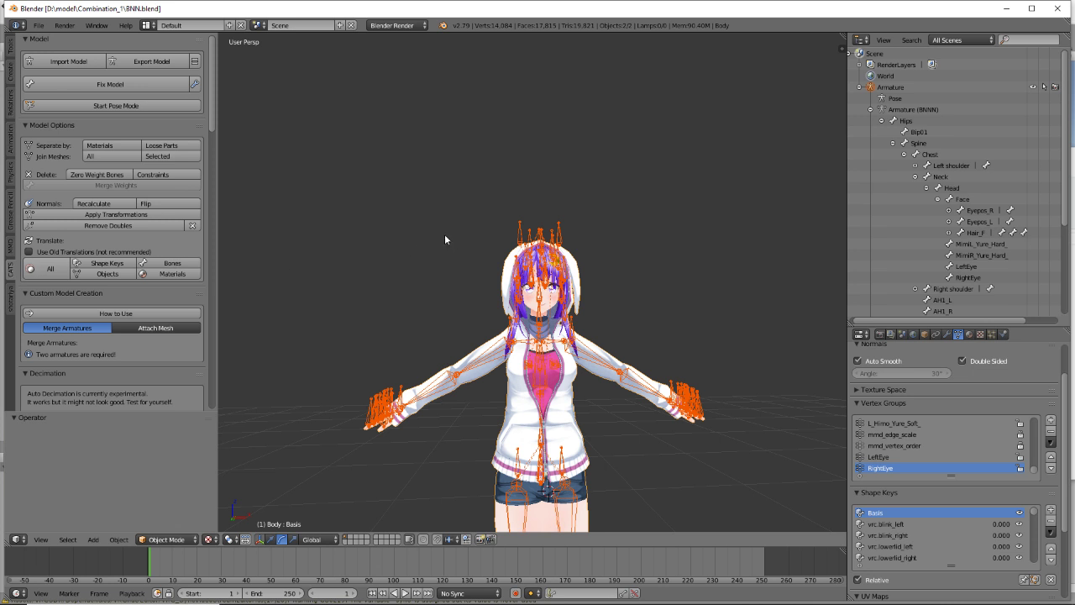
middle_drag(444, 234, 447, 237)
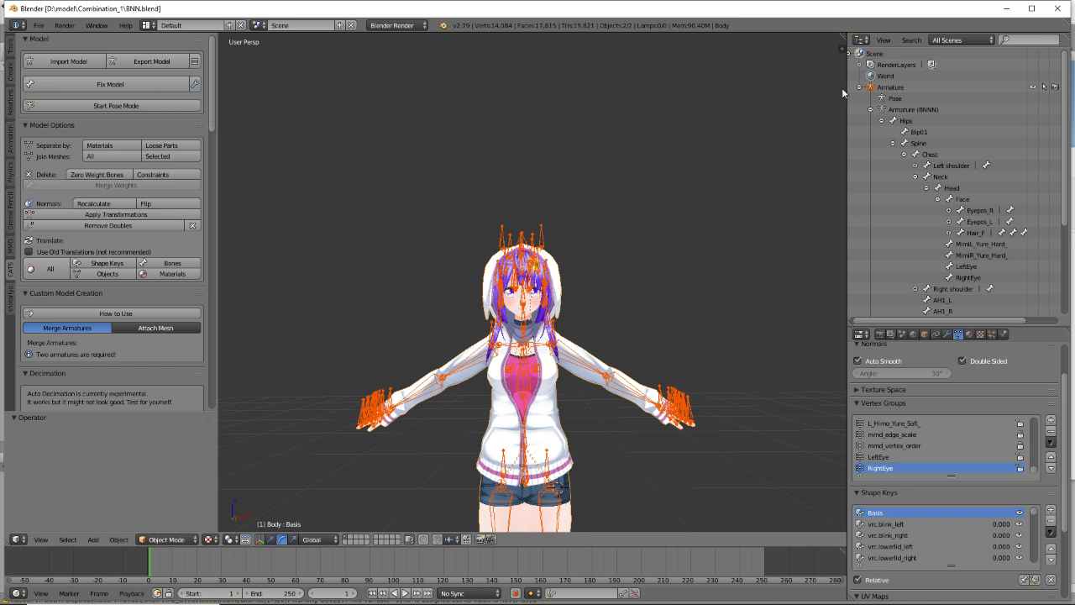
- Export the model as BNN.fbx into the Combination_1 folder and close Blender without saving
click(870, 111)
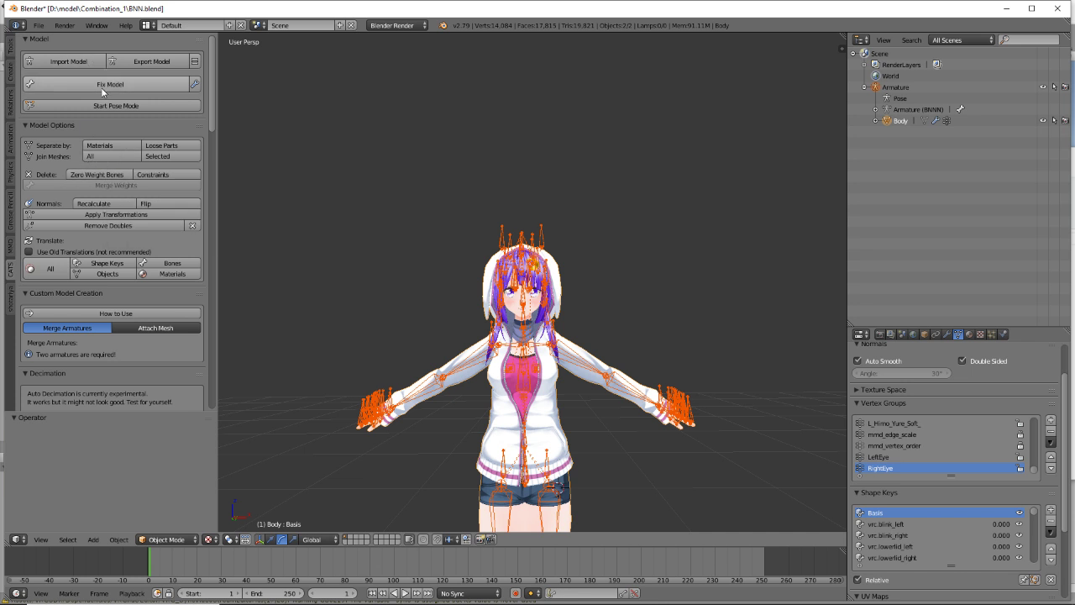
click(151, 62)
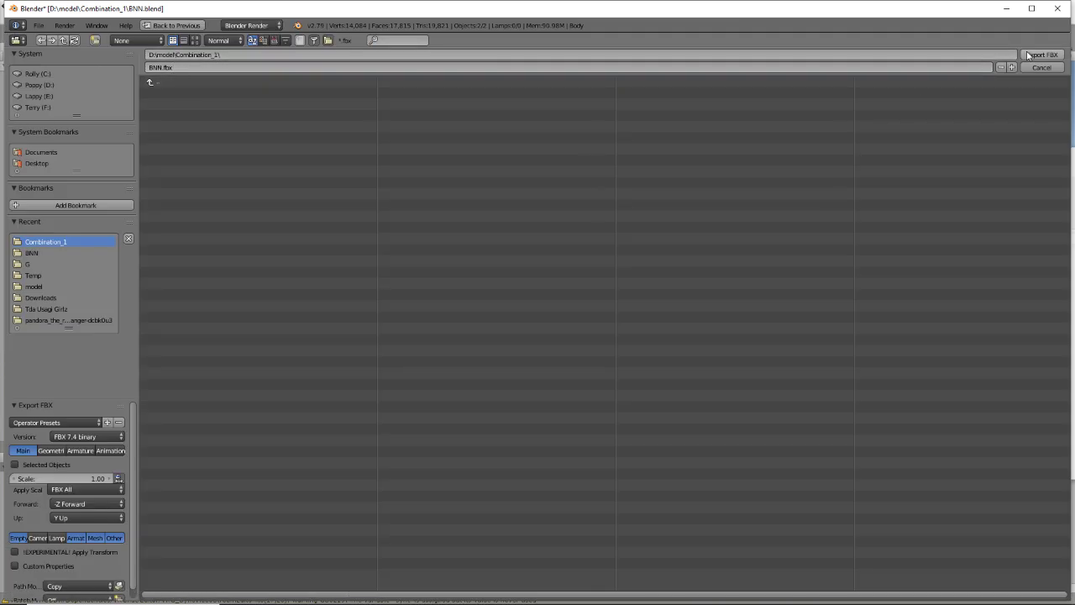
key(Return)
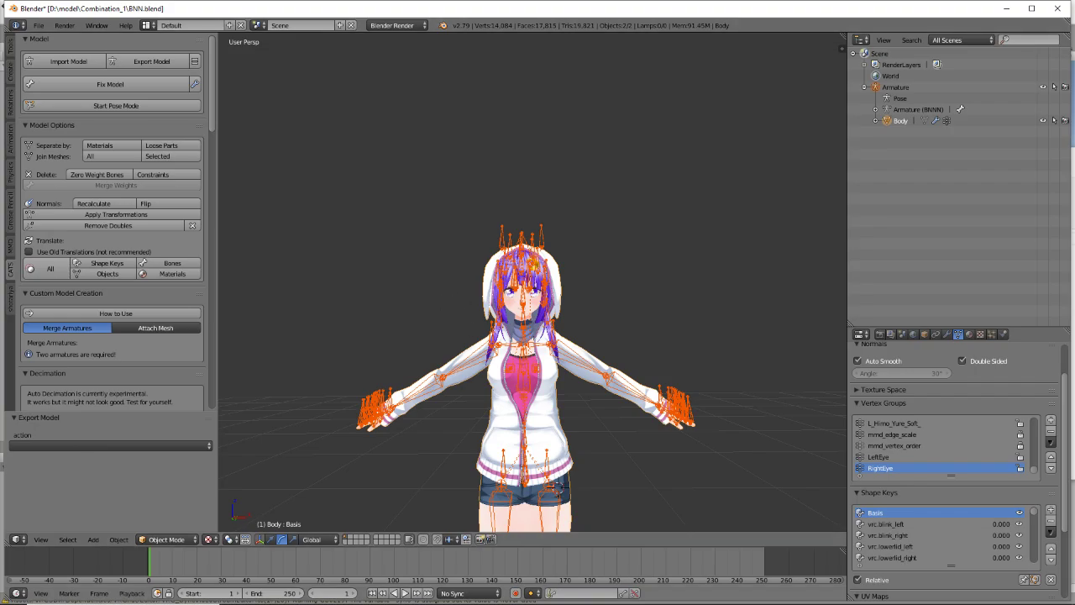
click(1058, 8)
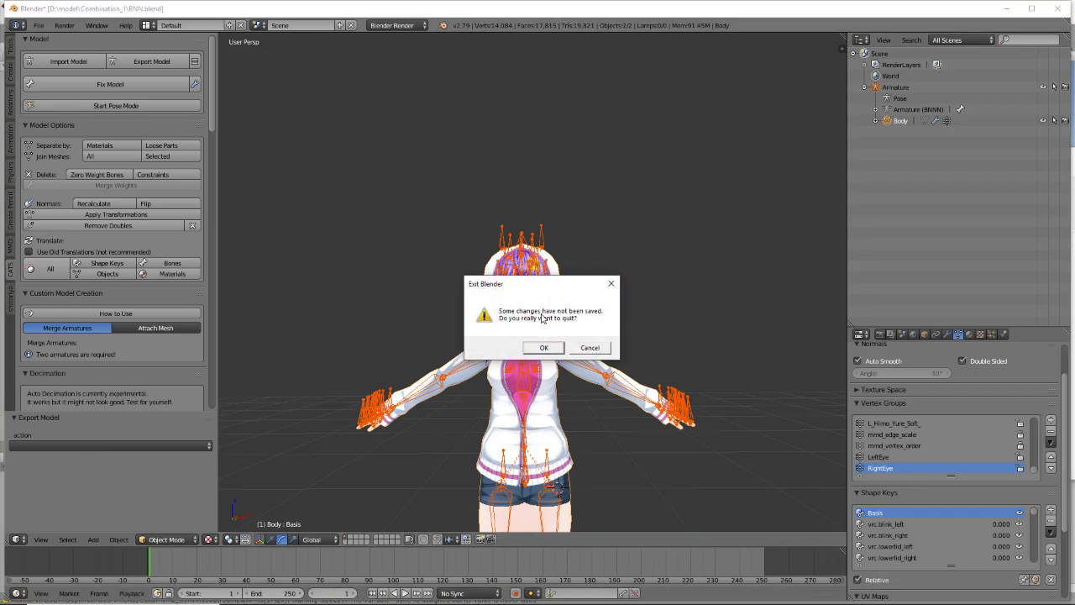
click(542, 348)
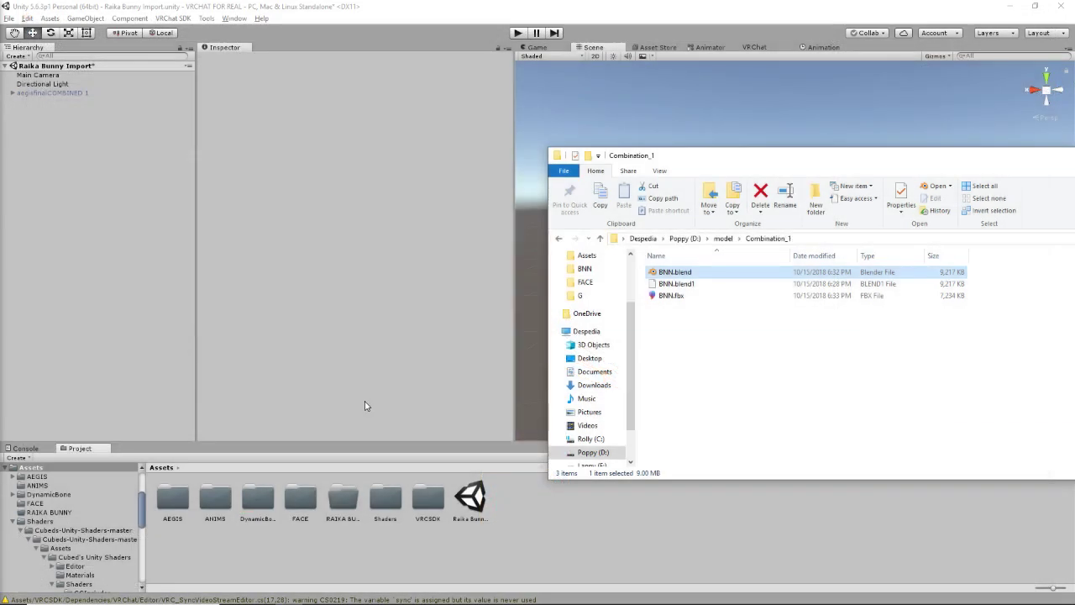
- Import BNN.fbx from the Combination_1 folder into the RAIKA BUNNY folder of the Unity project
click(754, 163)
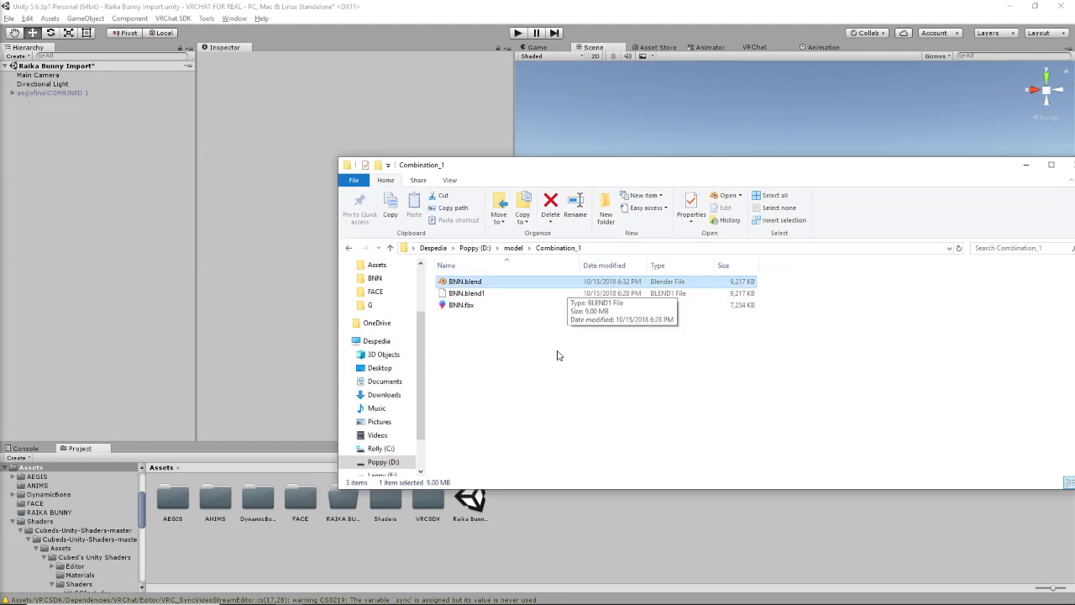
click(468, 305)
click(336, 511)
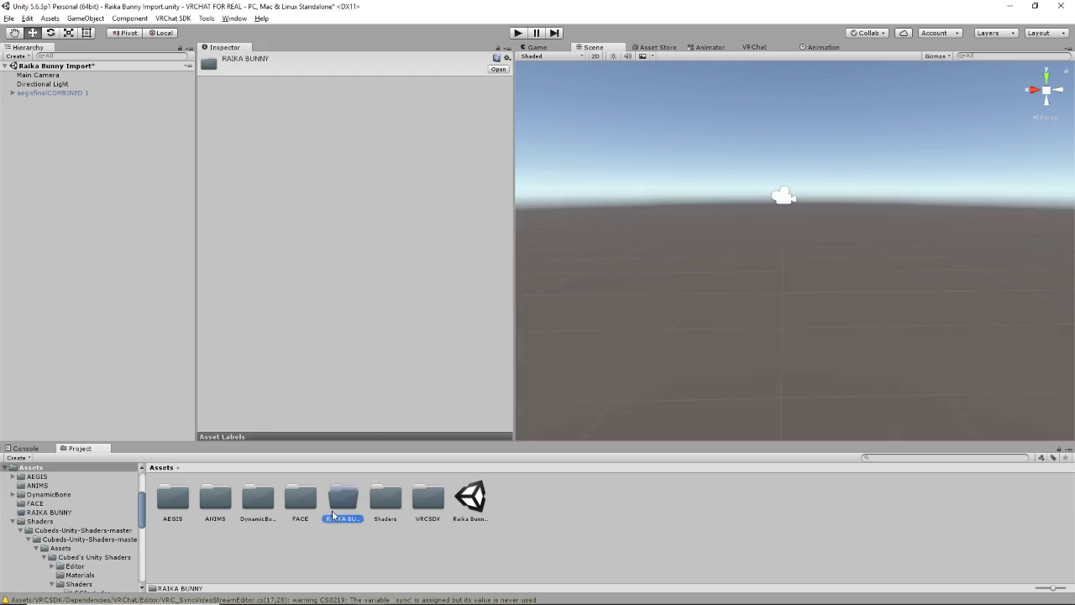
double_click(336, 510)
click(403, 478)
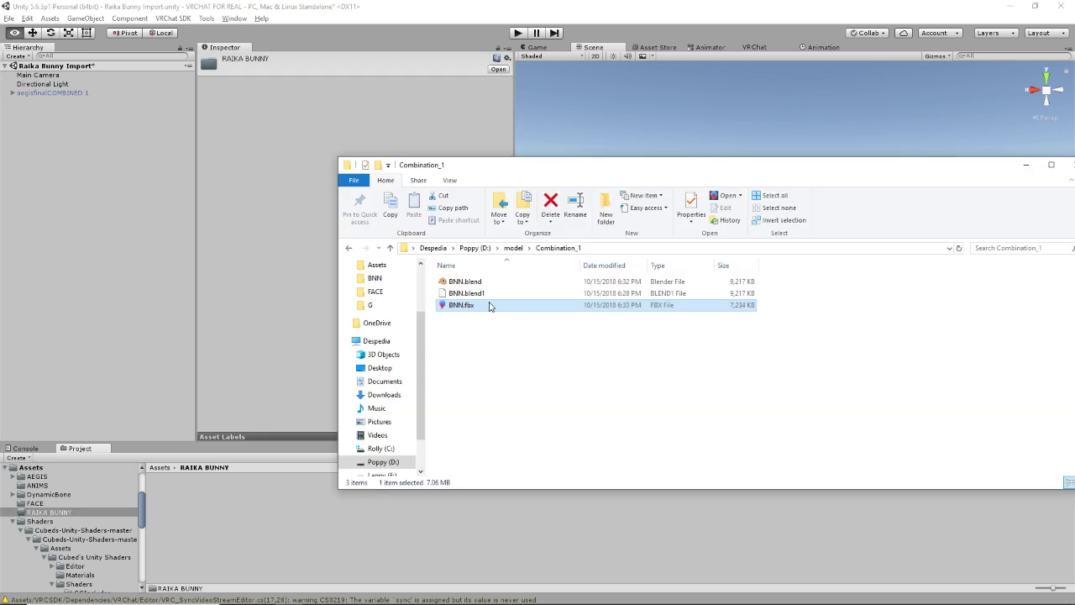
drag(490, 306, 288, 554)
- Set BNN's rig to Humanoid with Create From This Model, and open its avatar configuration, saving the scene and applying the import settings
click(264, 509)
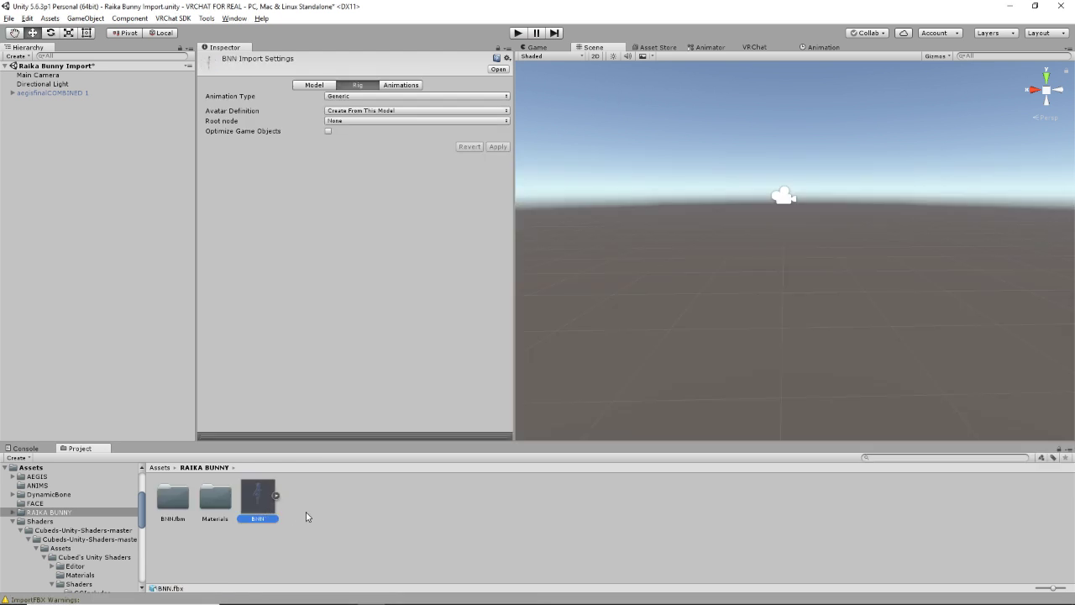
click(359, 96)
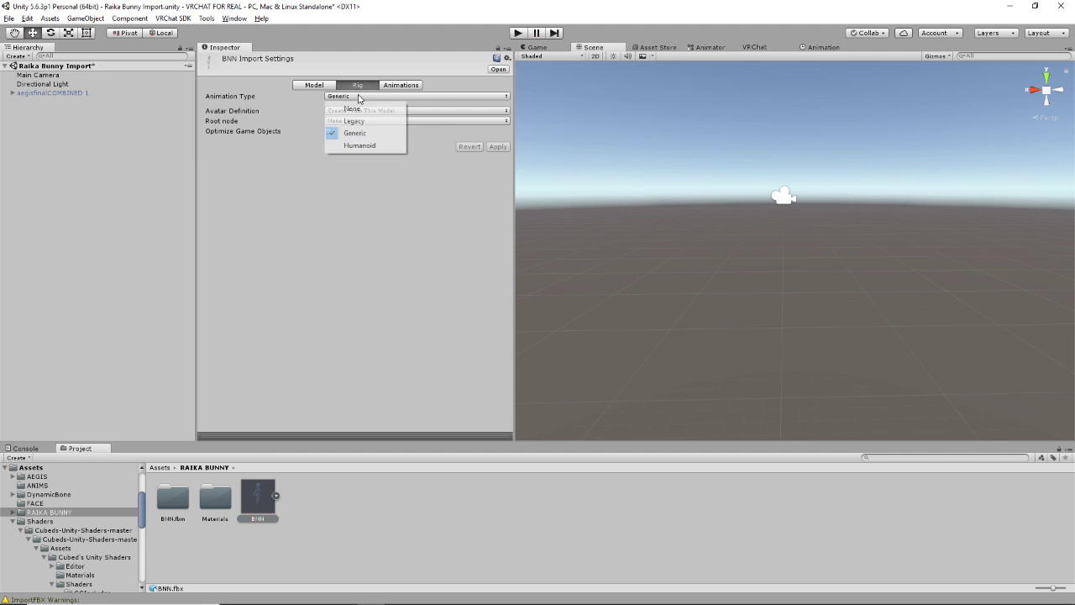
click(361, 147)
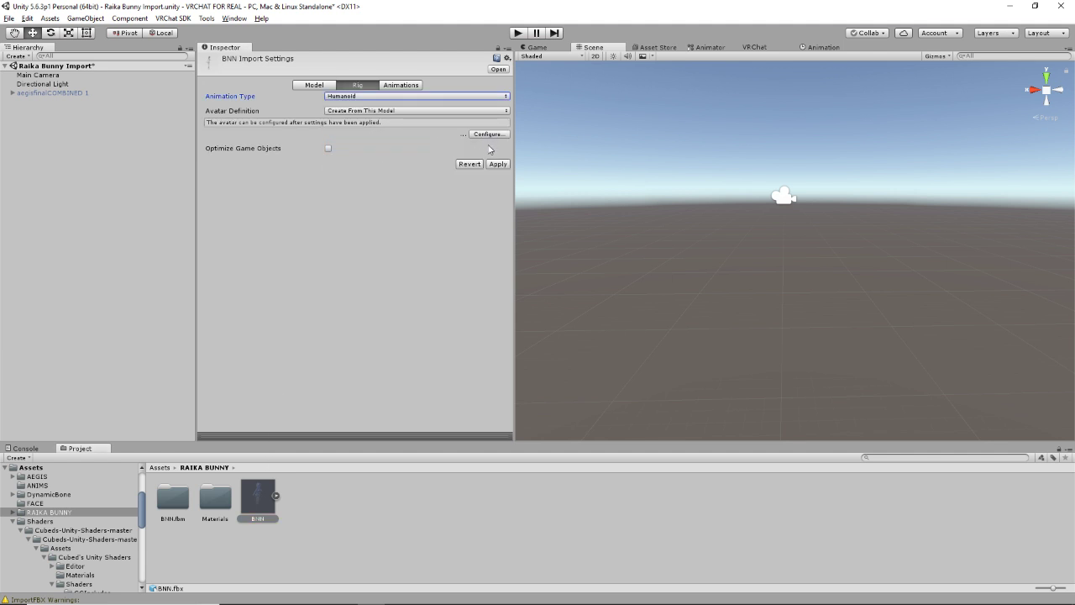
click(445, 111)
click(393, 123)
click(485, 135)
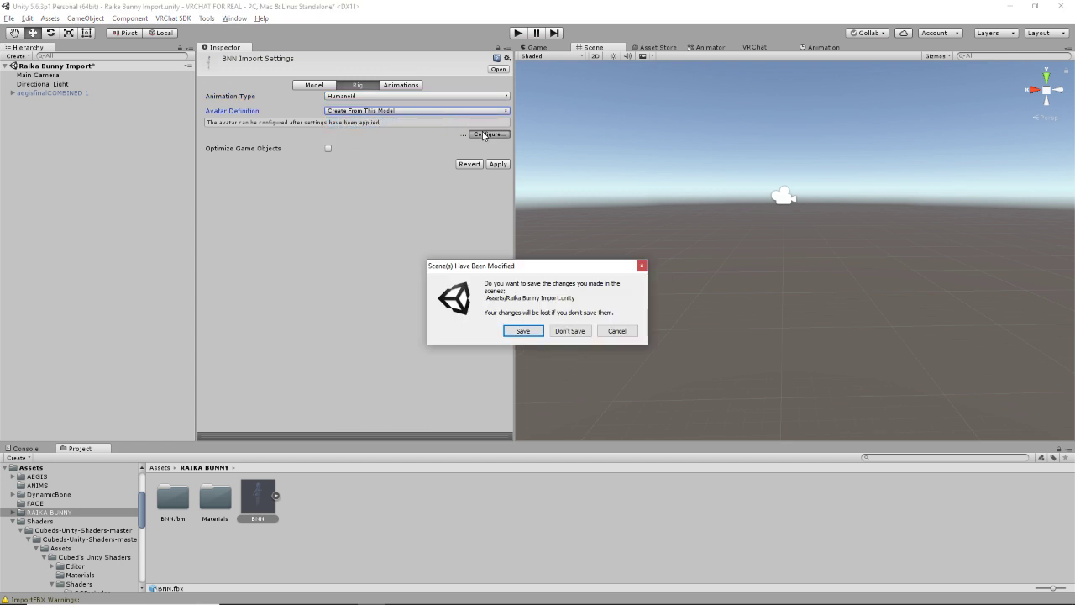
click(523, 327)
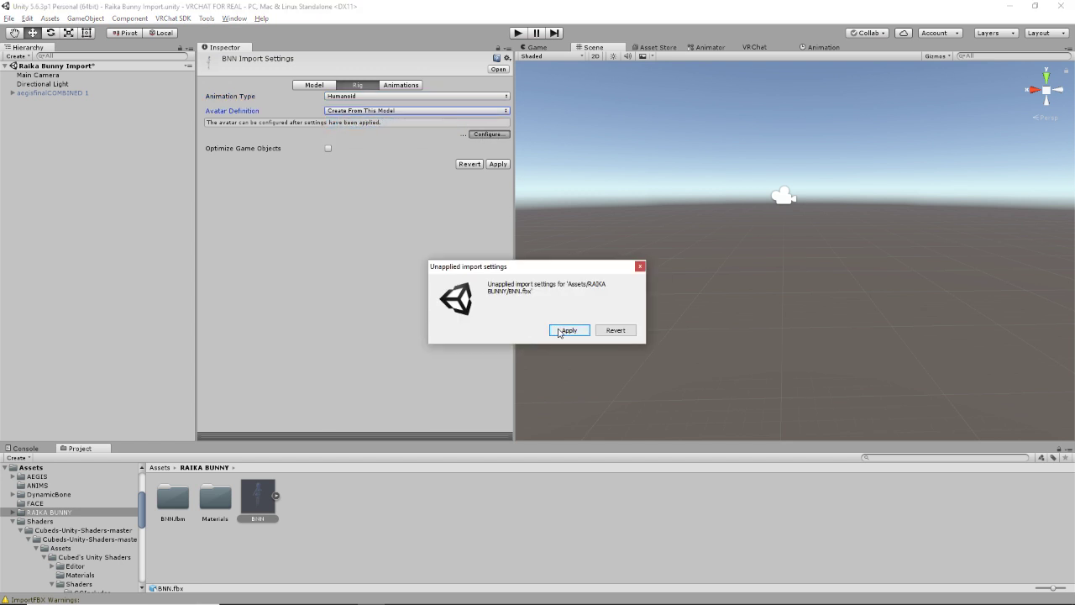
click(561, 331)
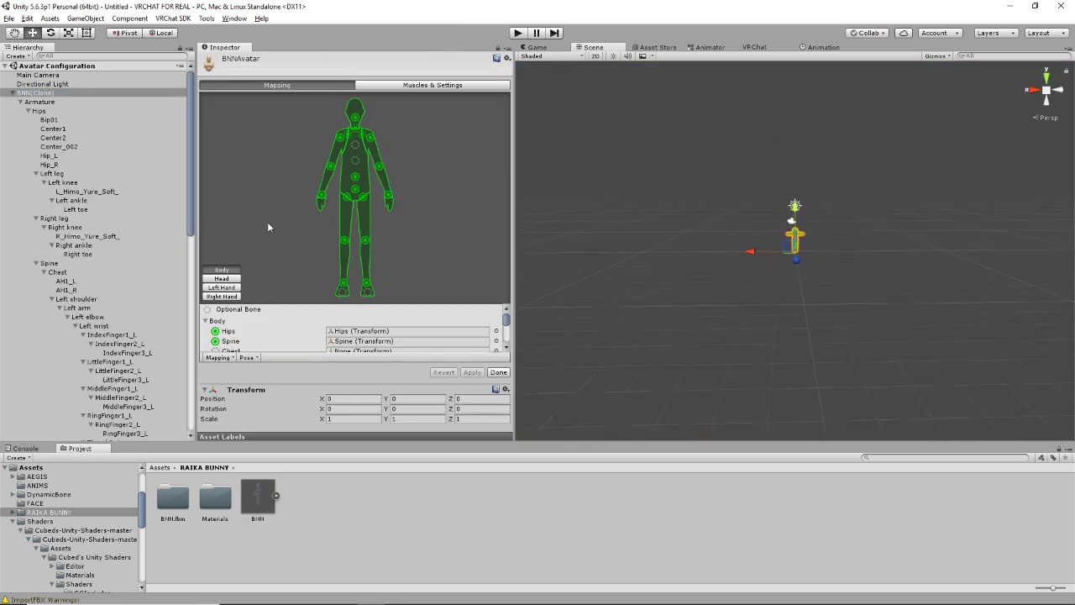
- Assign the Chest bone to the empty Chest slot in the avatar's body mapping
scroll(59, 168, down, 4)
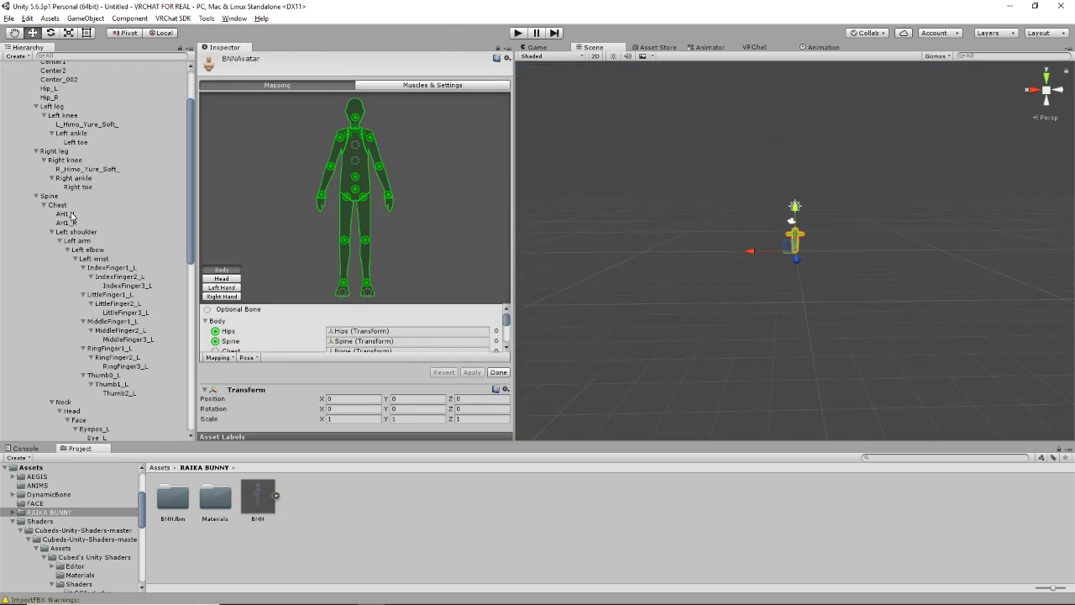
scroll(342, 352, down, 3)
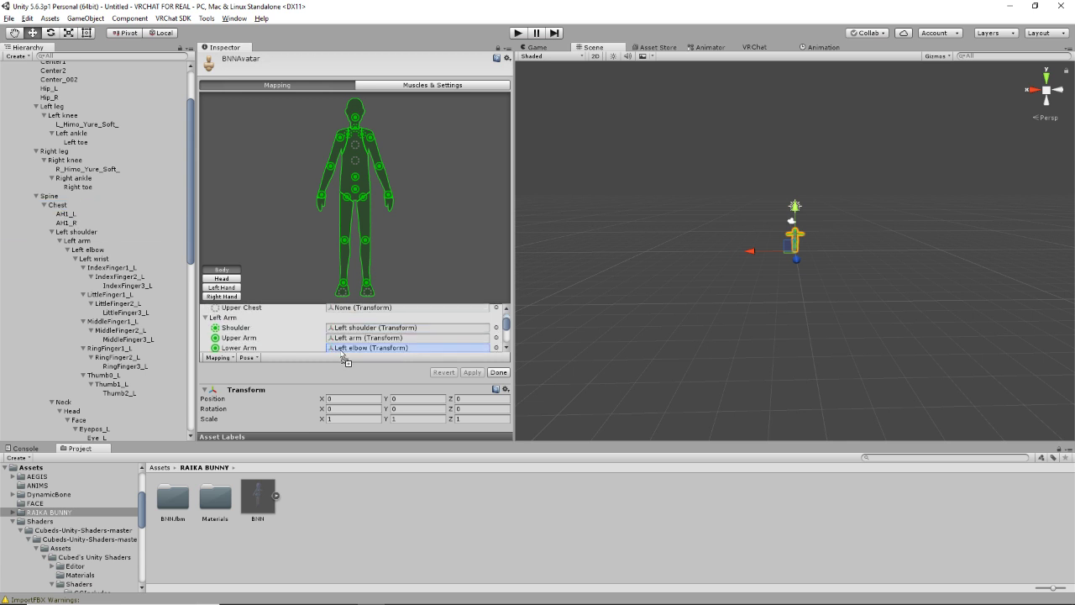
scroll(350, 336, up, 3)
drag(348, 292, 347, 345)
- Assign the Right toe and Left toe bones to their Toes slots, and apply and finish the avatar configuration
scroll(351, 341, down, 5)
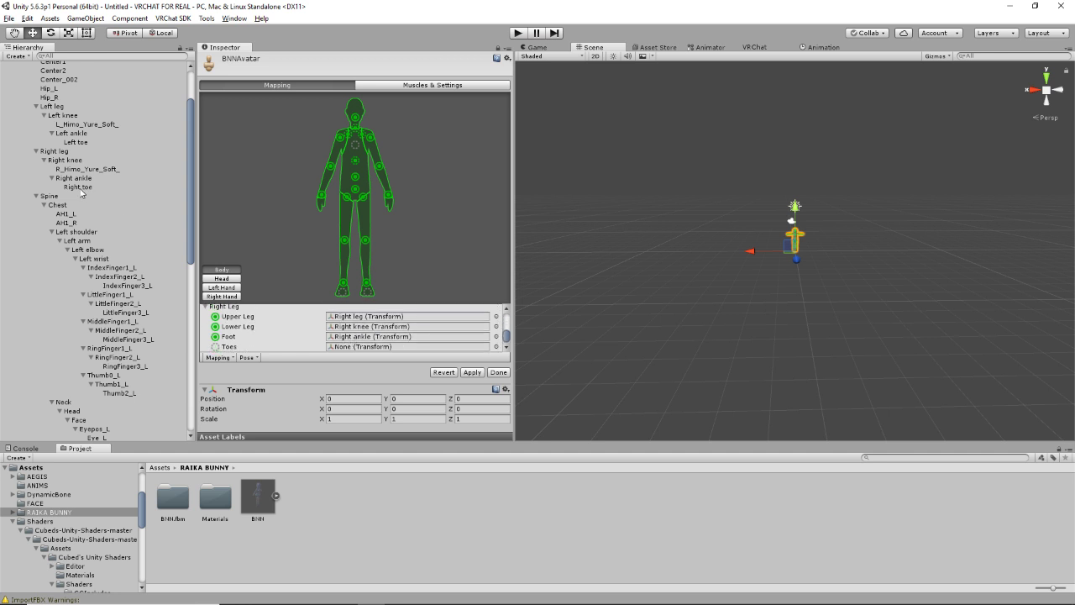
drag(82, 193, 340, 346)
scroll(343, 337, up, 1)
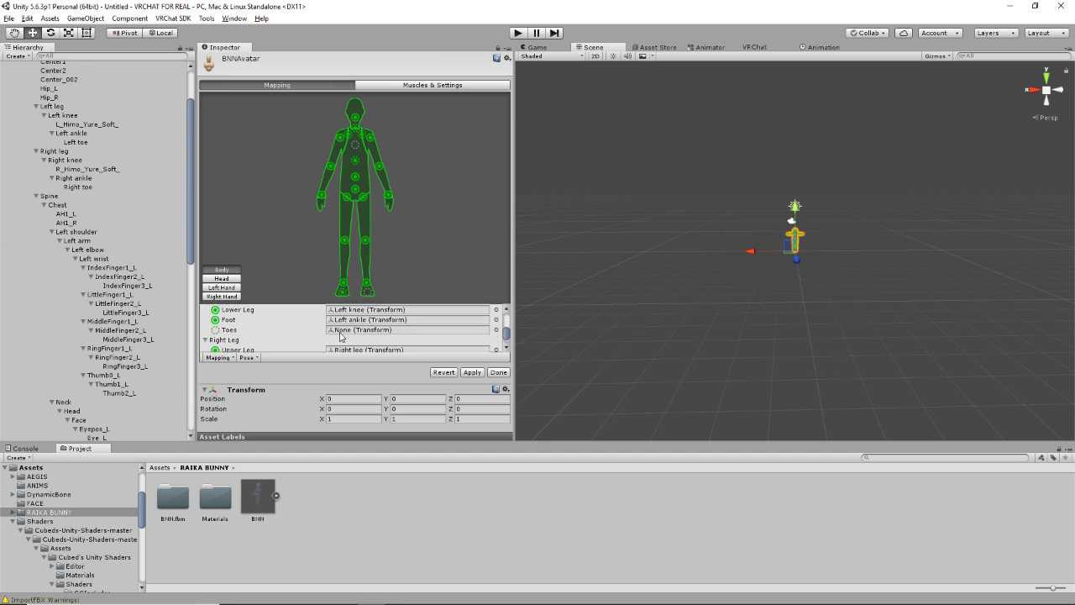
drag(76, 142, 352, 322)
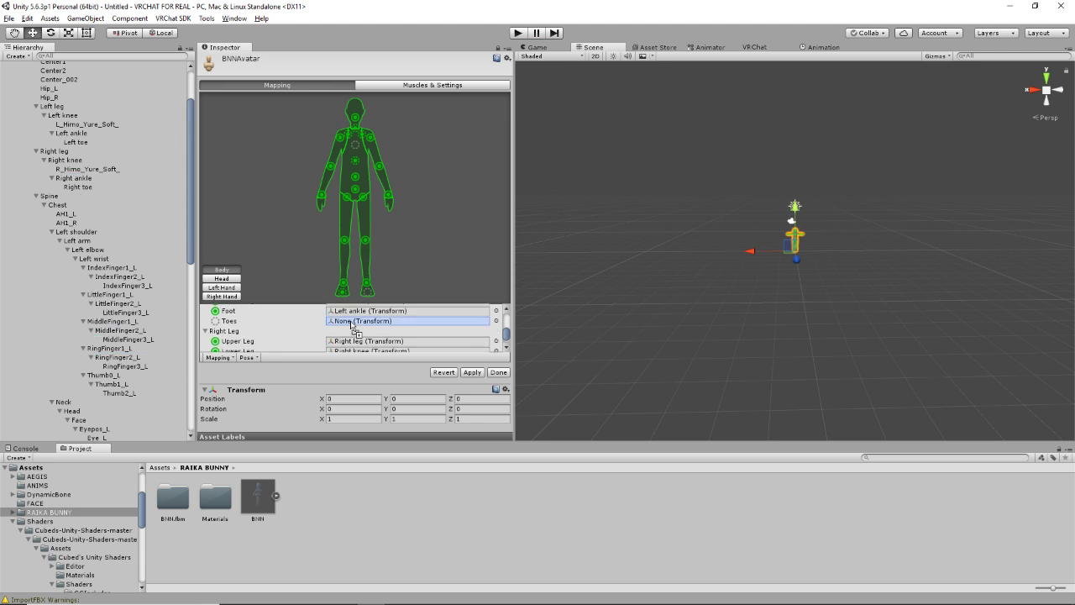
click(481, 374)
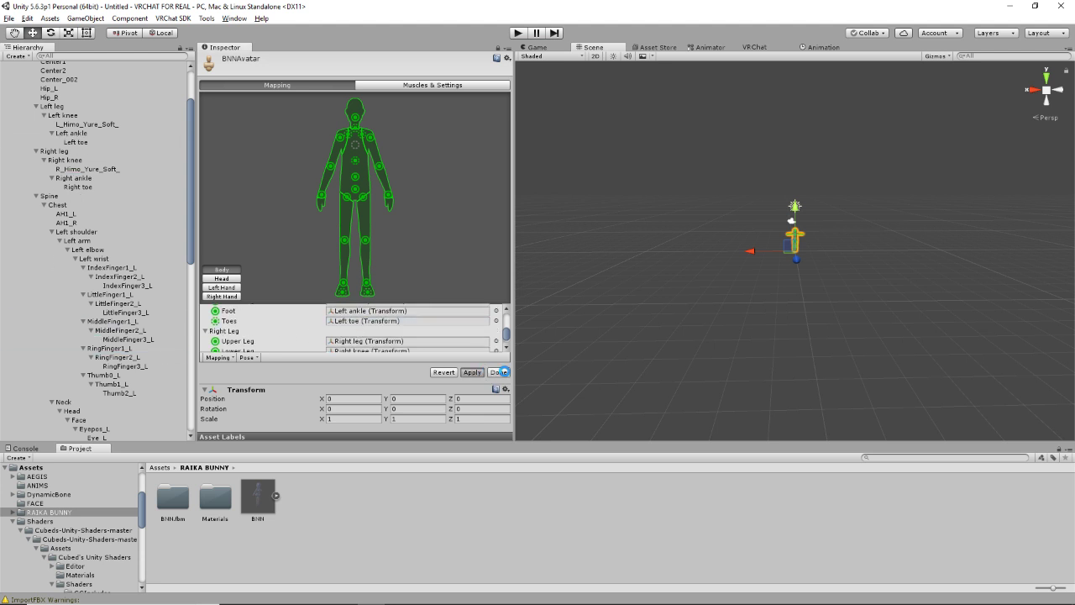
click(499, 372)
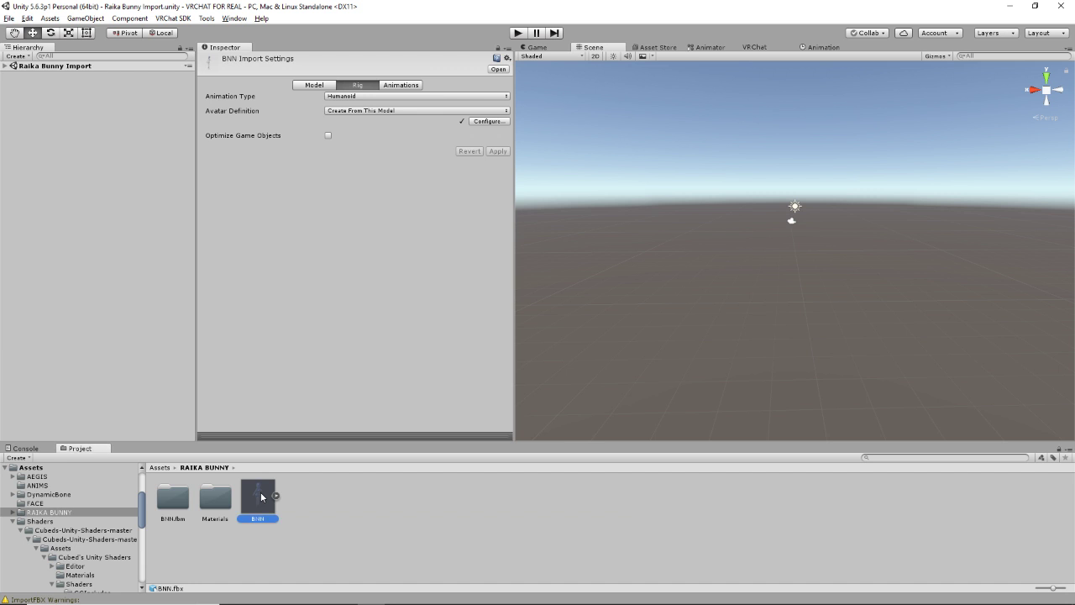
- Add the BNN model to the Raika Bunny Import scene and frame it in the scene view
drag(262, 497, 77, 201)
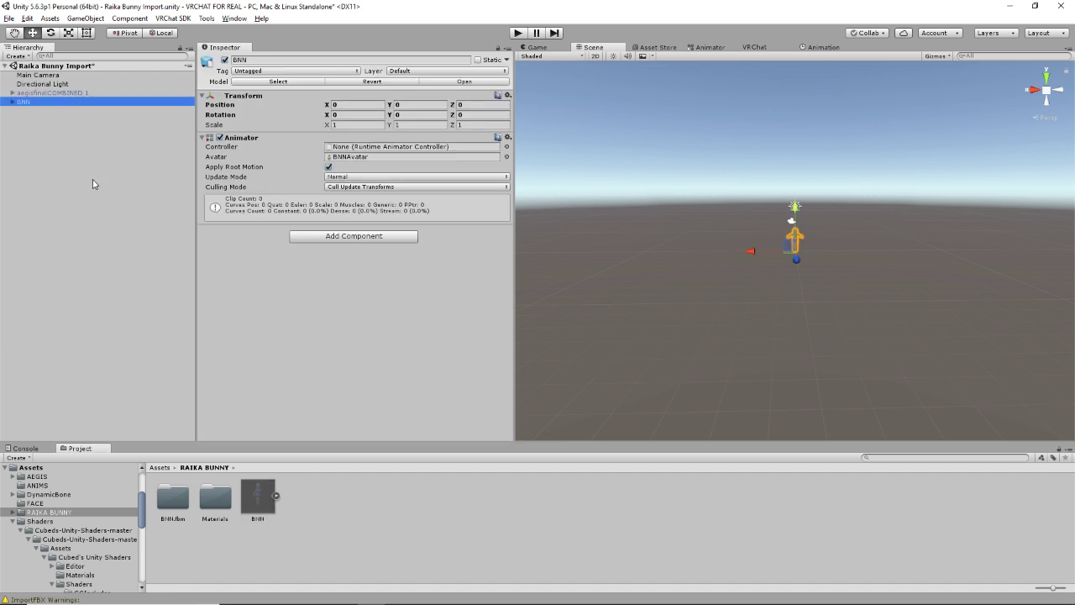
double_click(63, 102)
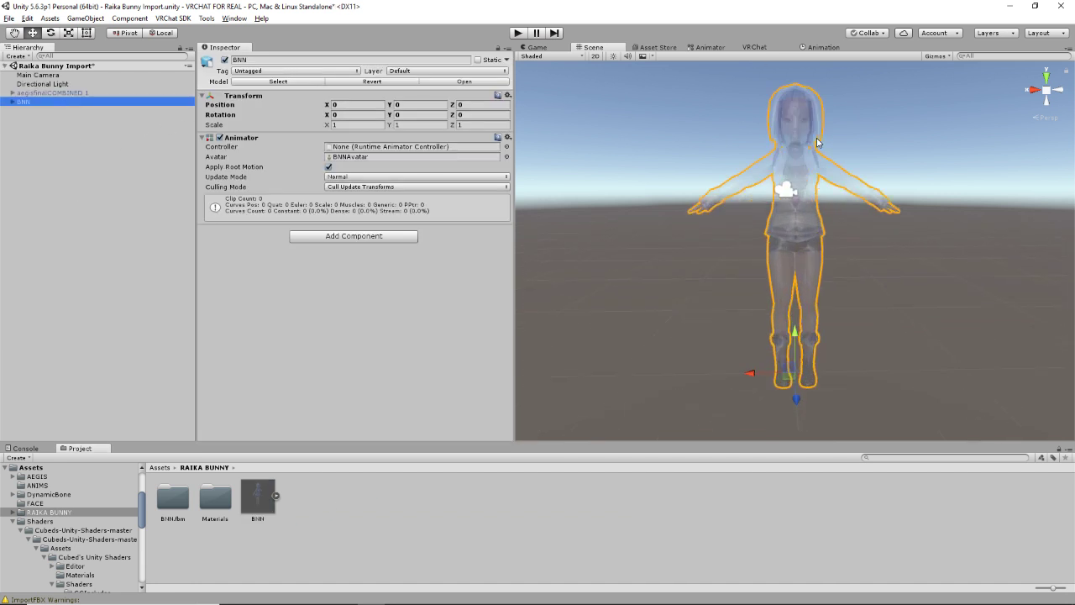
middle_click(813, 147)
middle_drag(813, 147, 789, 236)
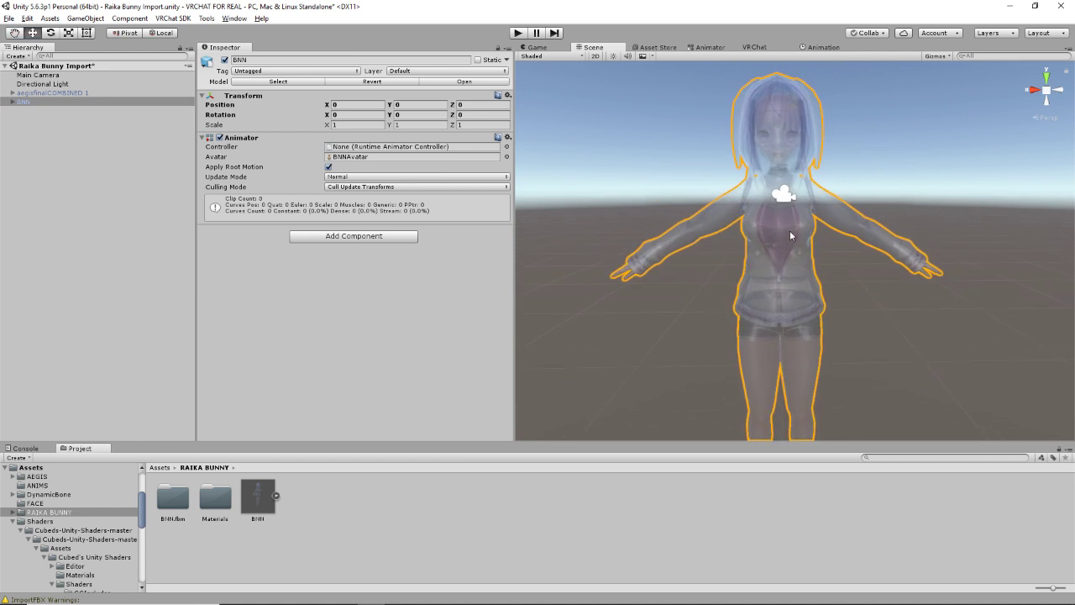
- Switch the shader of the BNN Body mesh's material to CubedParadox Flat Lit Toon Lite Cutout
click(13, 102)
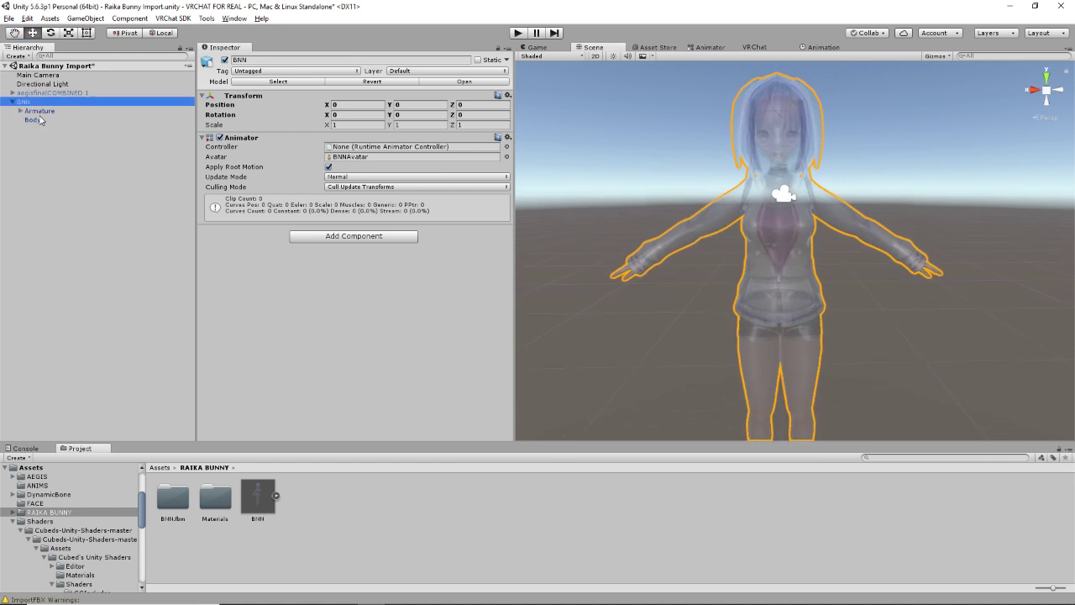
click(39, 120)
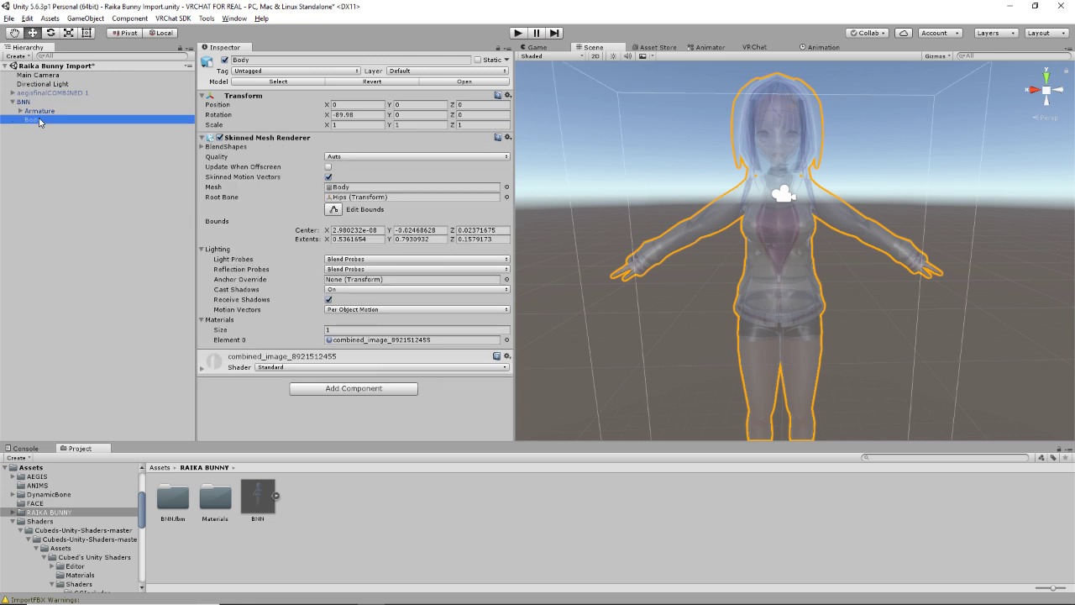
click(269, 369)
mouse_move(336, 166)
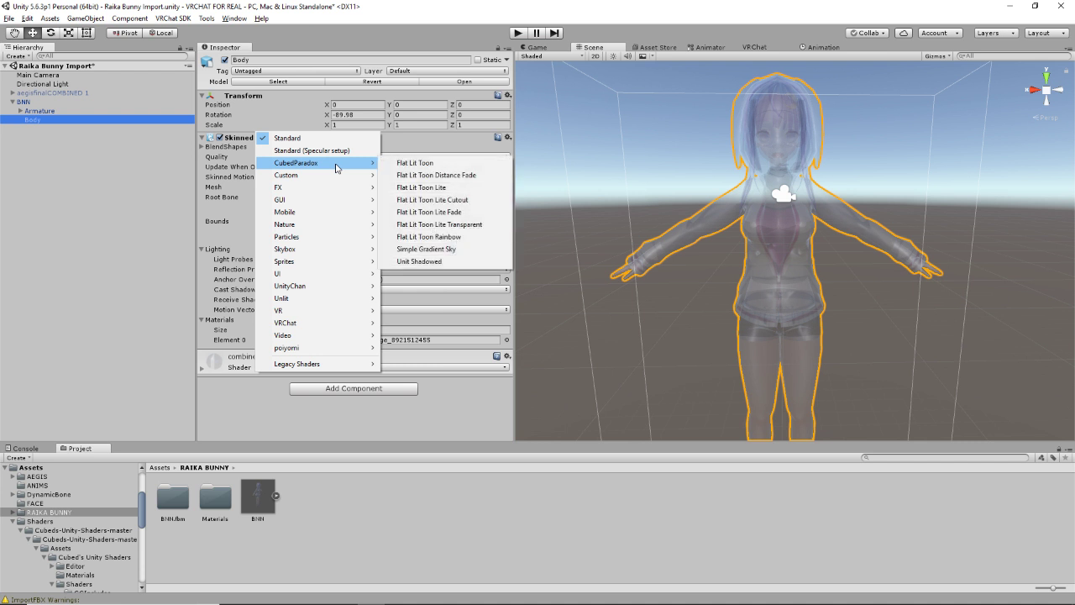
click(449, 204)
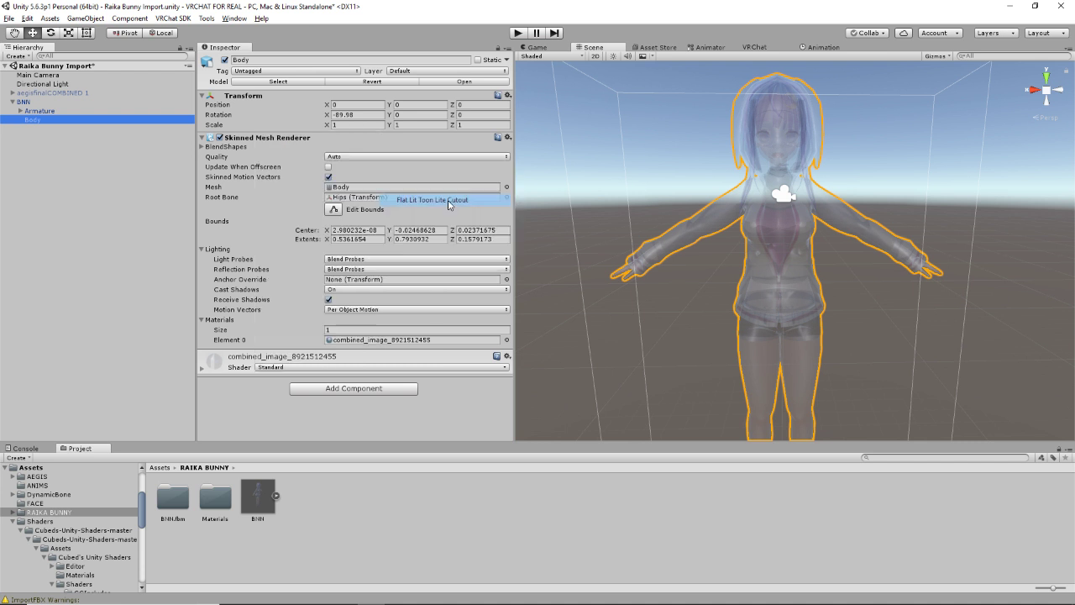
- Set the Body material's Main Texture color to fully opaque white, FFFFFFFF
click(200, 370)
scroll(247, 290, down, 3)
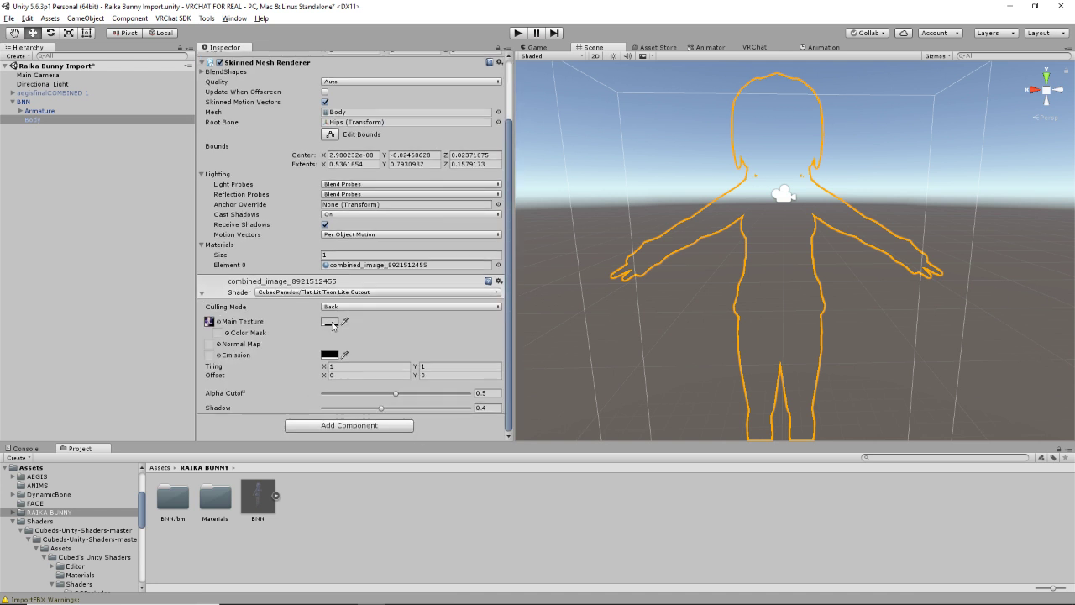
click(332, 324)
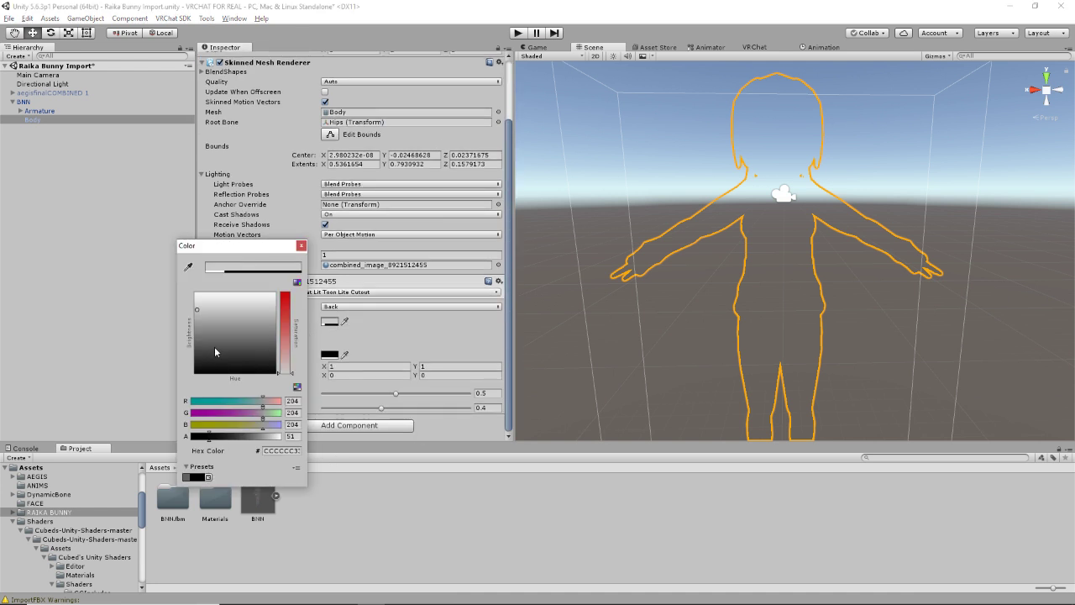
drag(230, 333, 172, 267)
drag(233, 436, 383, 438)
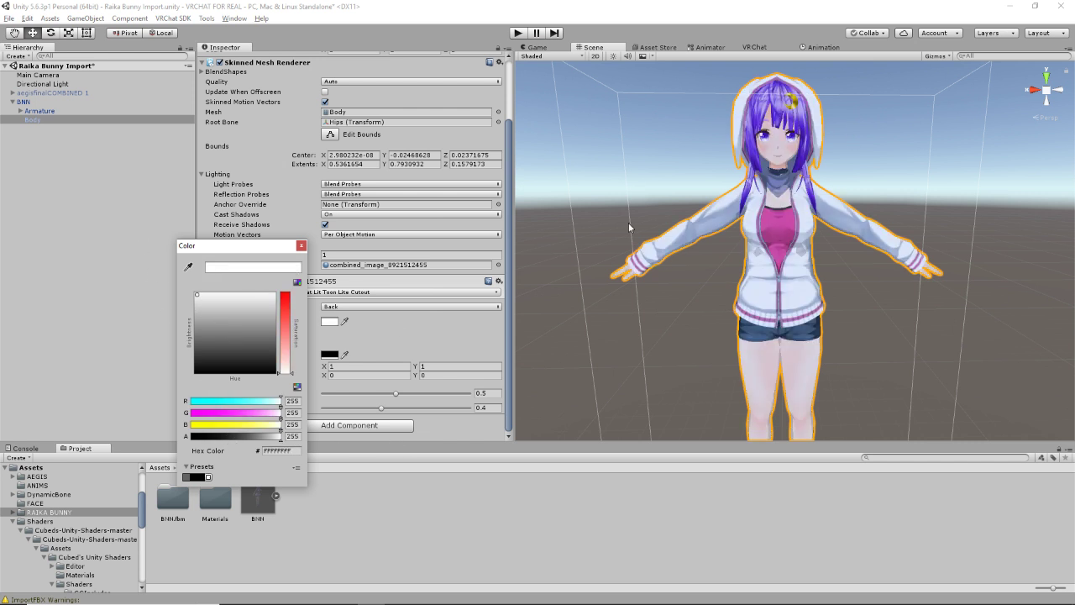
click(300, 246)
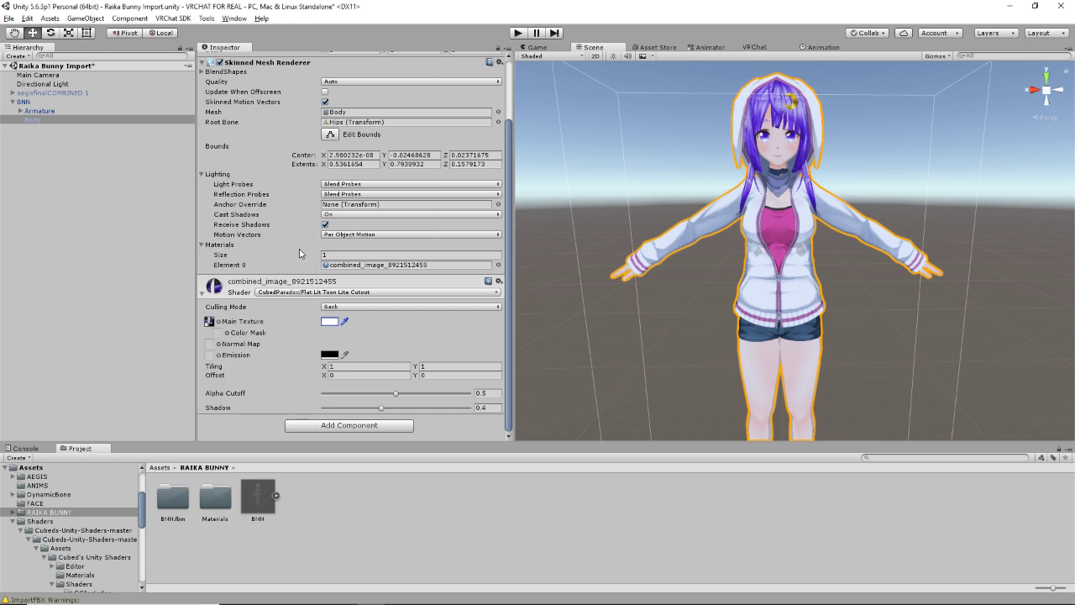
- Examine the BNN.fbm and Materials folders, the BNN import settings, and the Body mesh's renderer and material settings
click(165, 545)
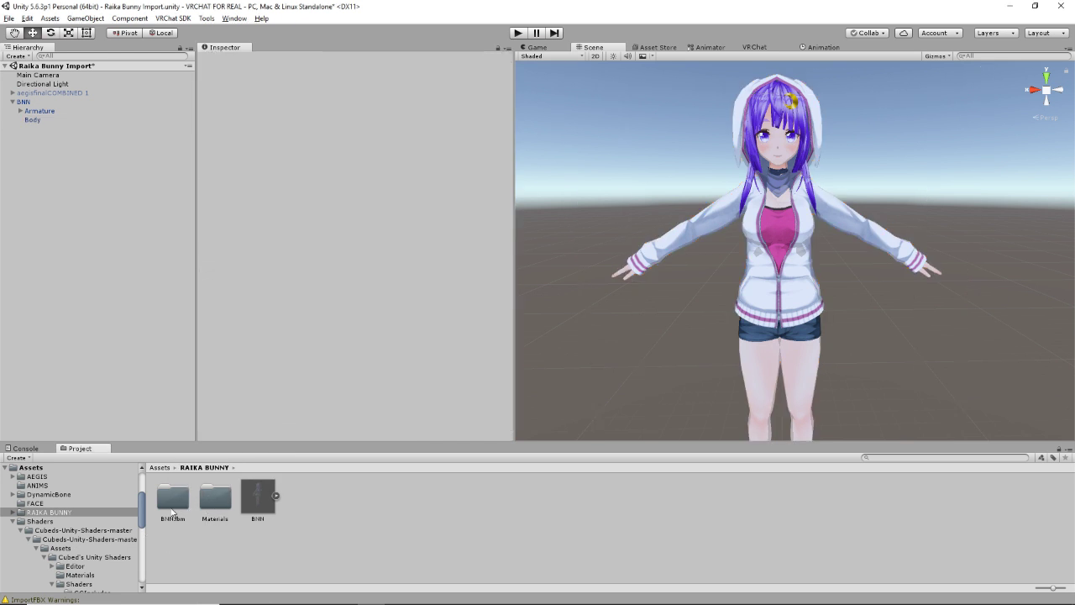
double_click(172, 504)
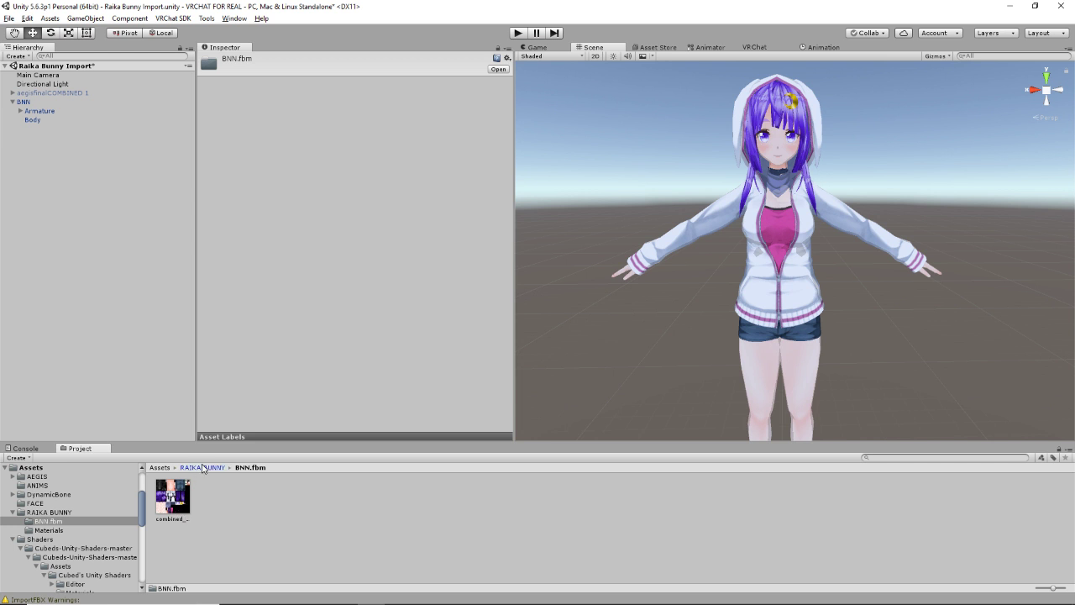
click(202, 468)
double_click(209, 503)
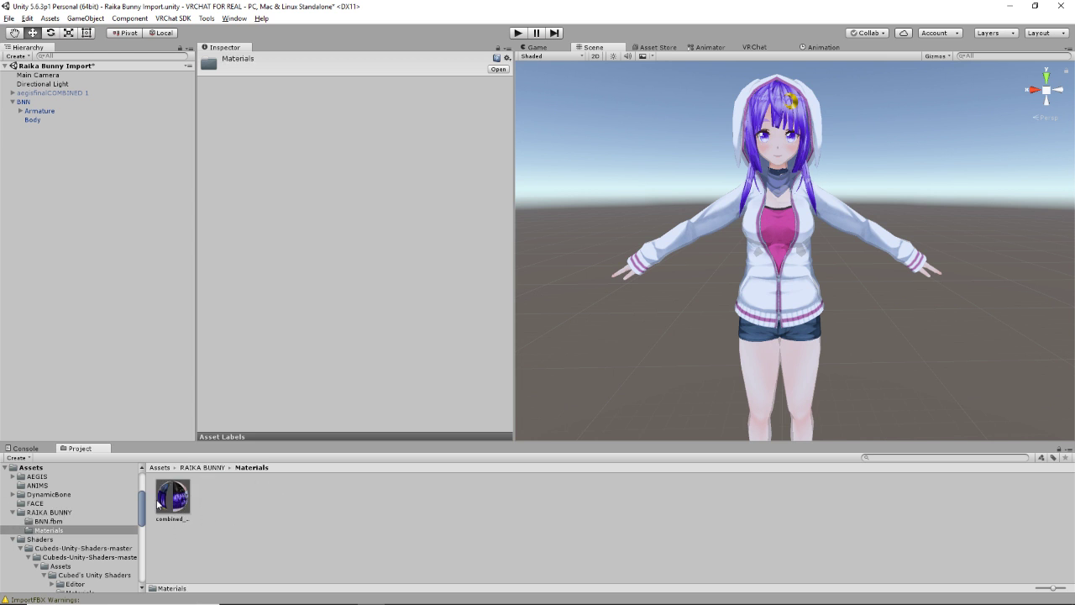
click(201, 468)
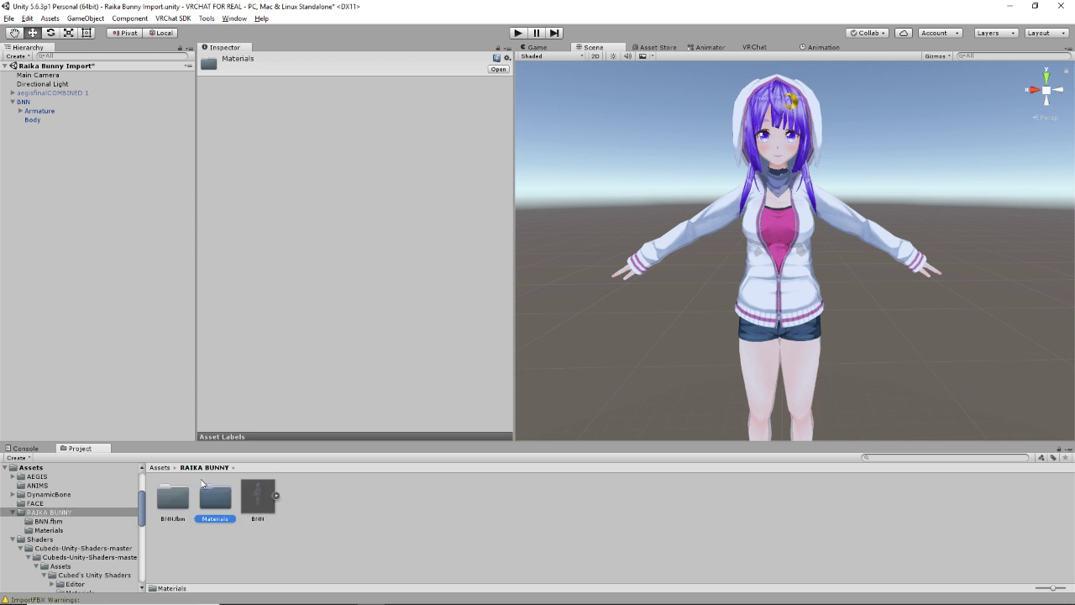
click(255, 508)
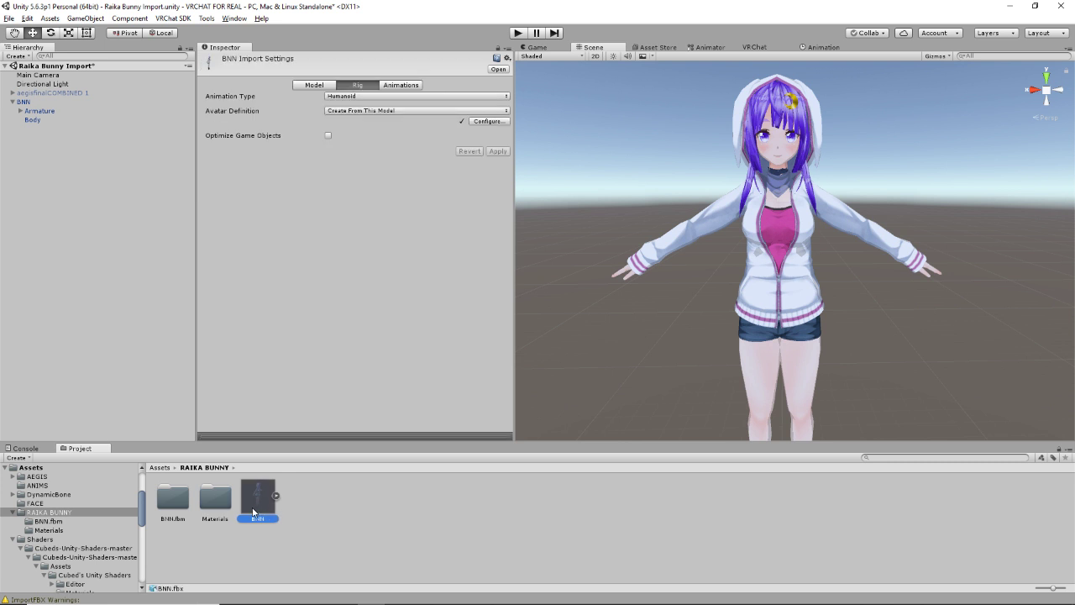
click(51, 120)
scroll(370, 295, down, 3)
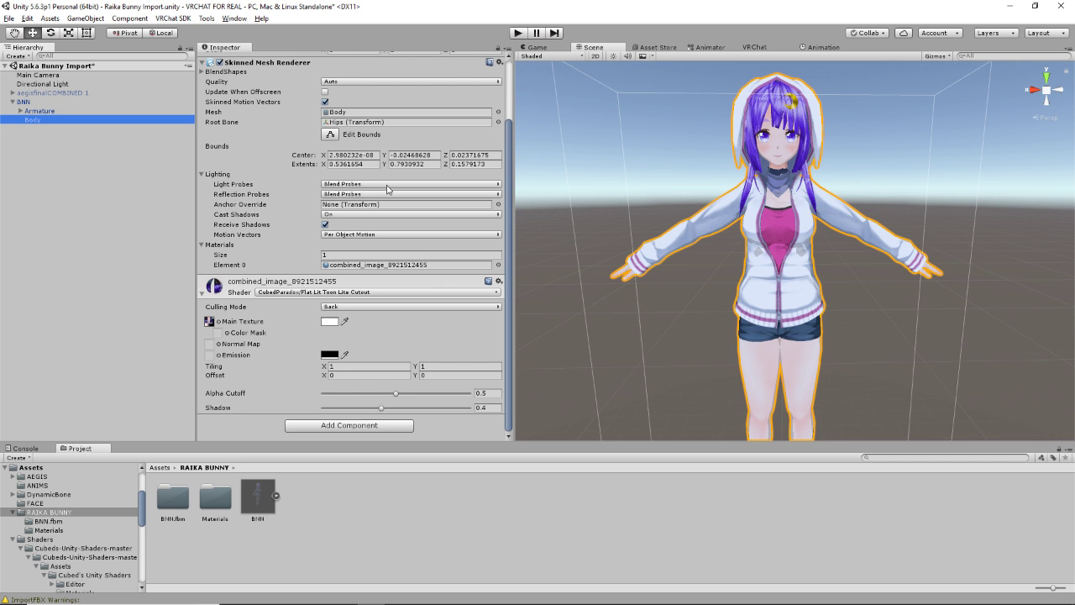
scroll(382, 251, up, 3)
scroll(327, 239, down, 3)
- Add a VRC_Avatar Descriptor component to BNN and set its Default Animation Set to Female
click(30, 102)
click(343, 236)
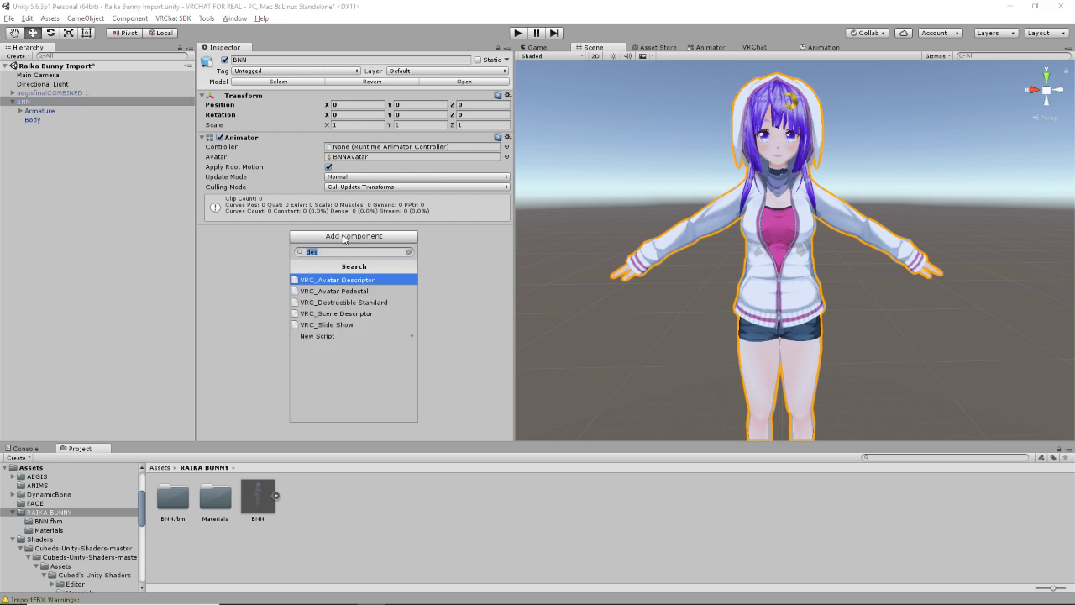
click(333, 281)
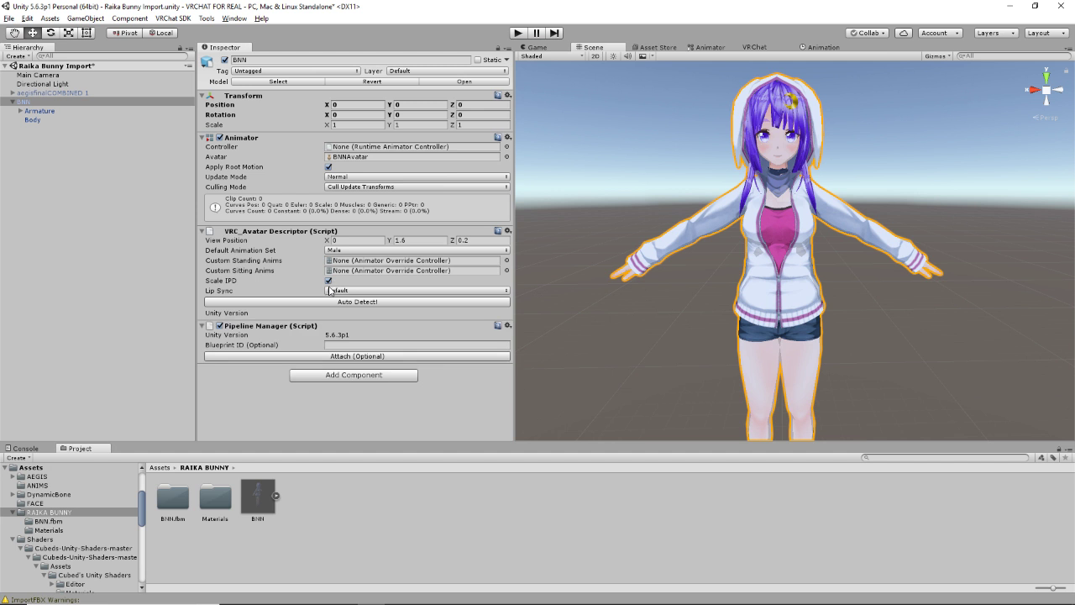
click(349, 252)
click(346, 278)
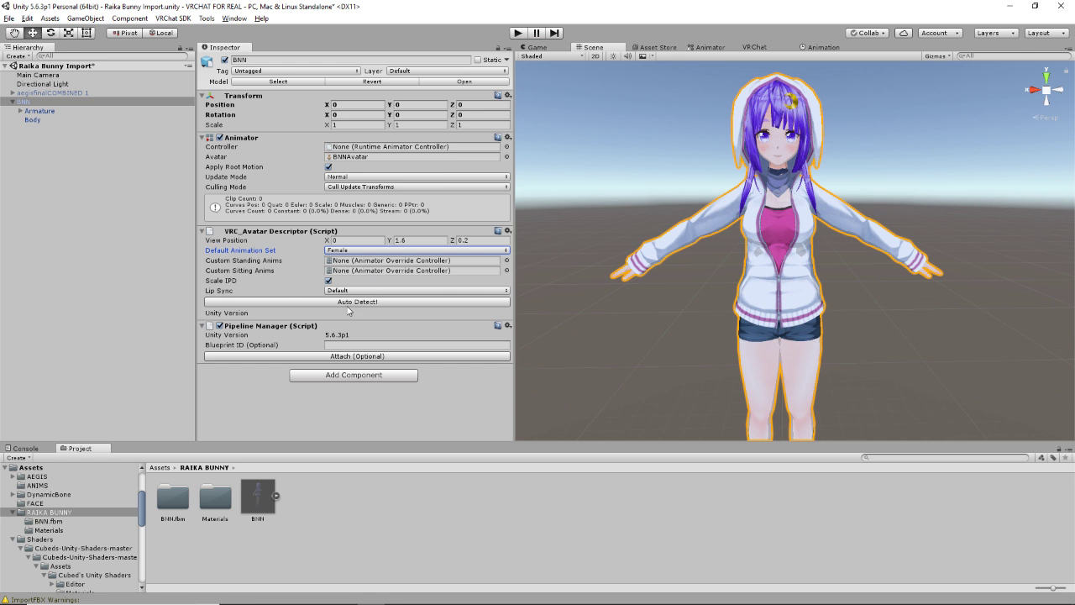
- Set the avatar descriptor's Lip Sync to Viseme Blend Shape and assign Body as the Face Mesh
click(356, 290)
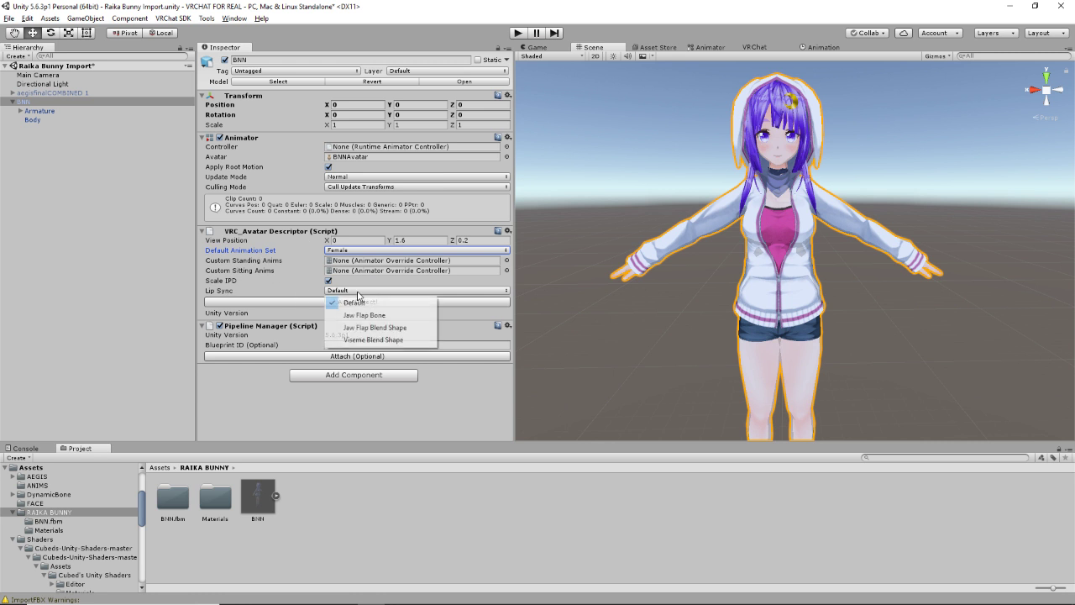
click(363, 340)
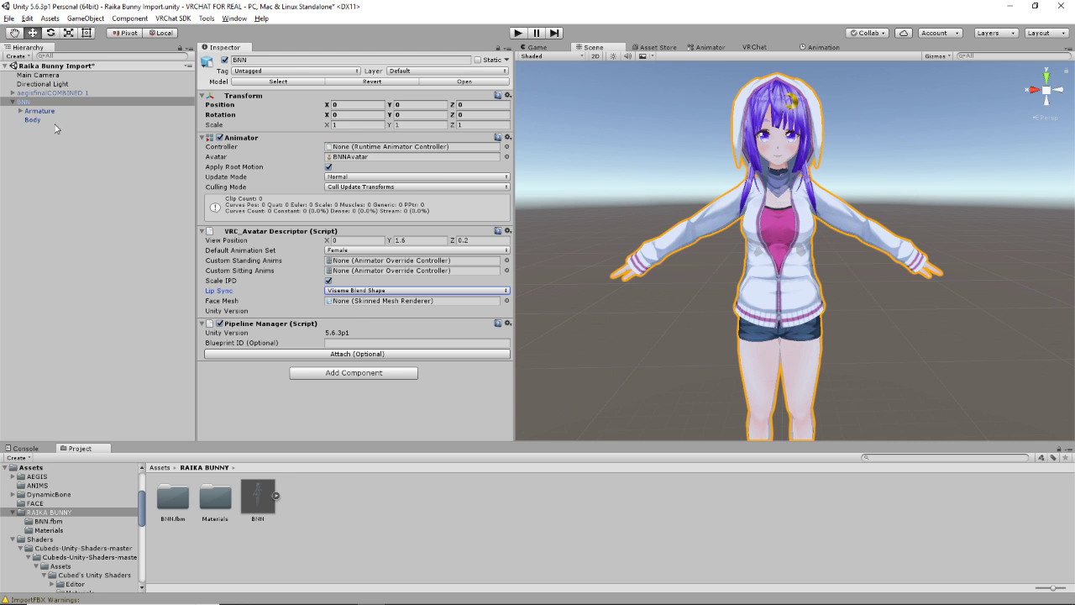
drag(35, 120, 359, 304)
scroll(343, 307, down, 3)
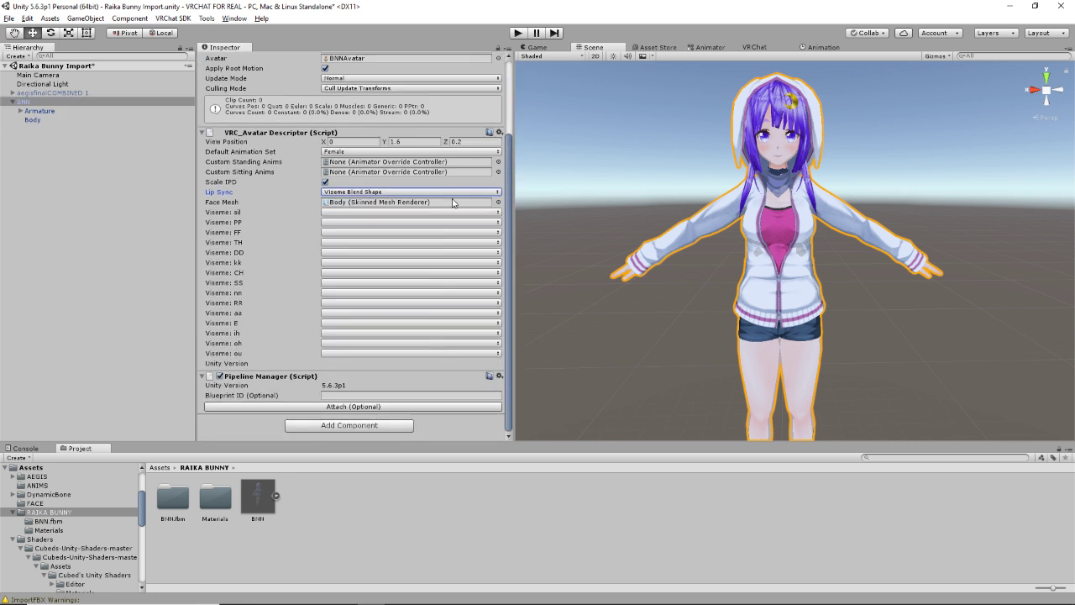
- Assign vrc.v_sil, vrc.v_pp, vrc.v_ff and vrc.v_th to the sil, PP, FF and TH visemes
click(336, 213)
click(365, 233)
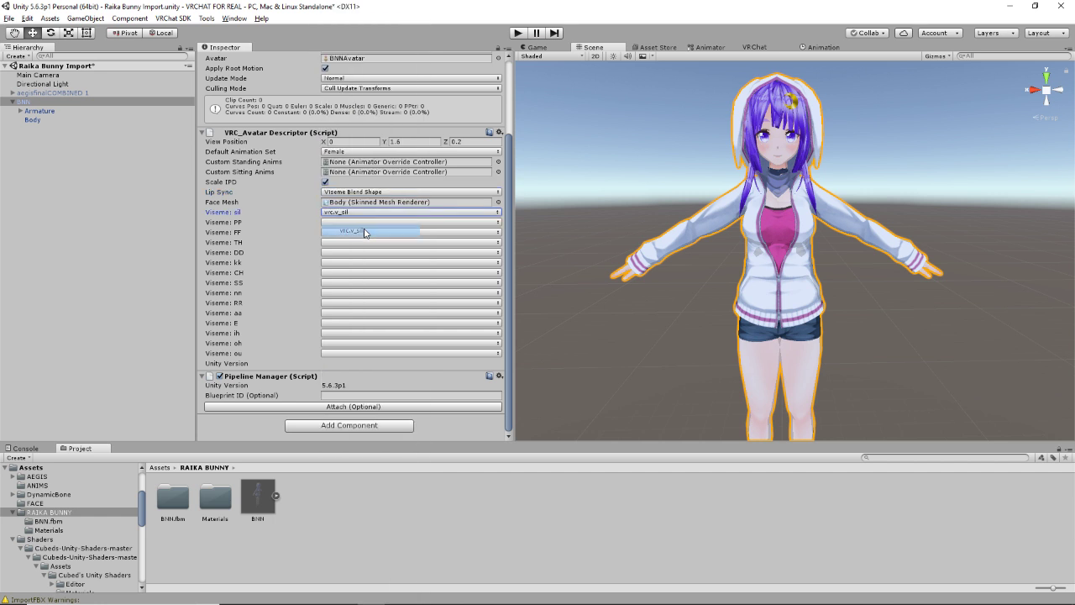
click(370, 223)
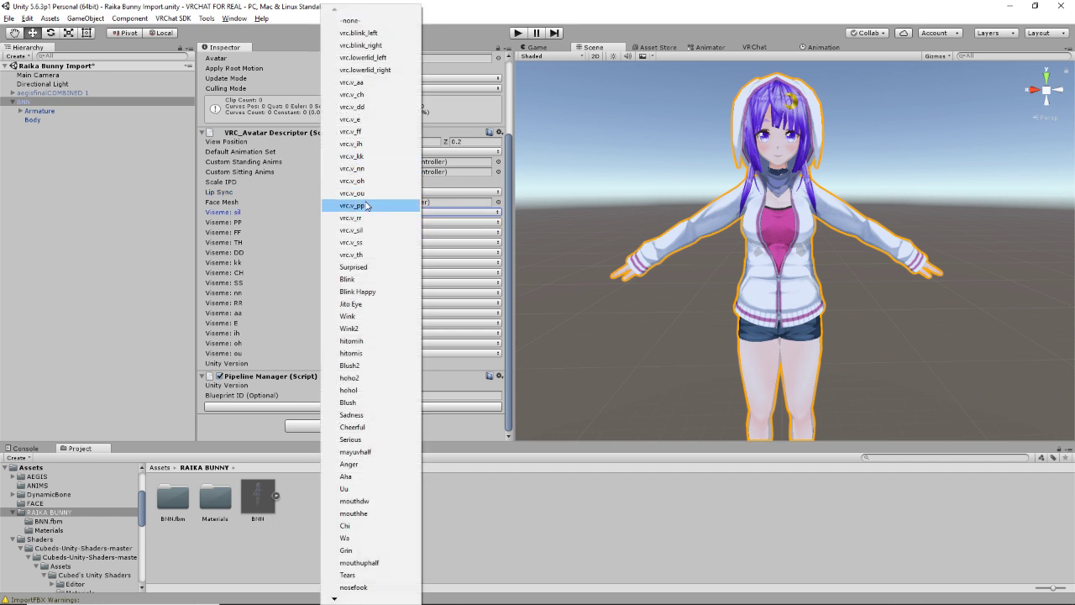
click(366, 205)
click(362, 233)
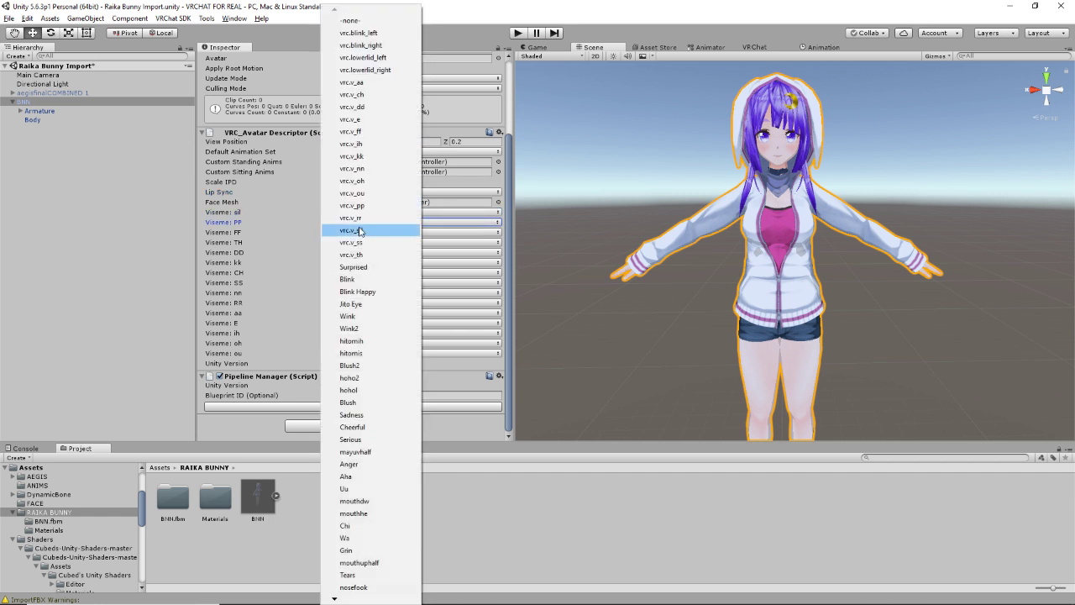
click(353, 132)
click(360, 233)
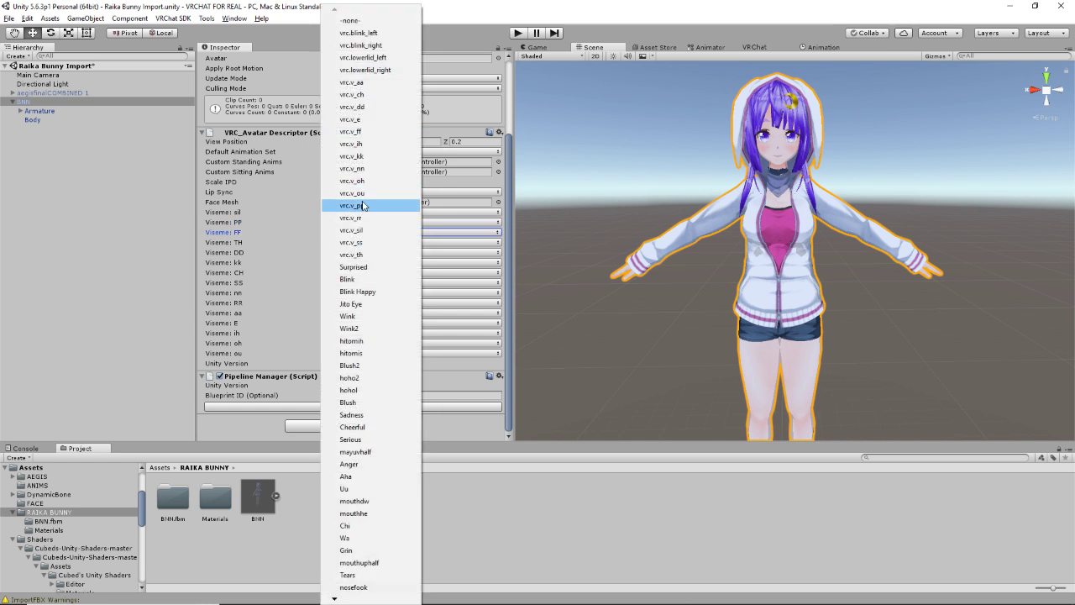
click(353, 254)
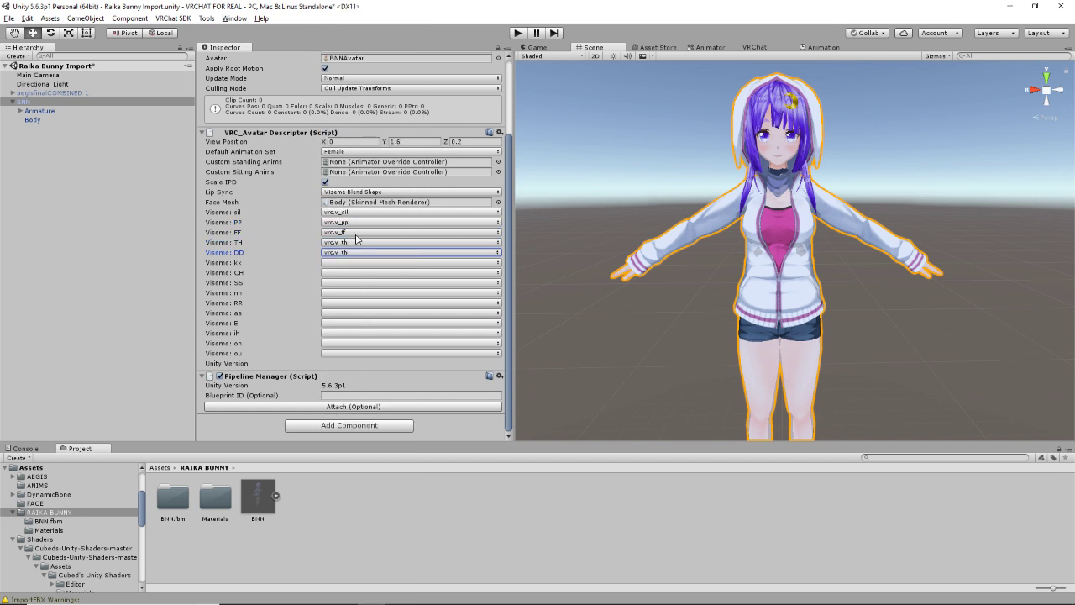
- Assign vrc.v_dd, vrc.v_kk and vrc.v_ch to the DD, kk and CH visemes
click(357, 253)
click(369, 107)
click(353, 263)
click(355, 272)
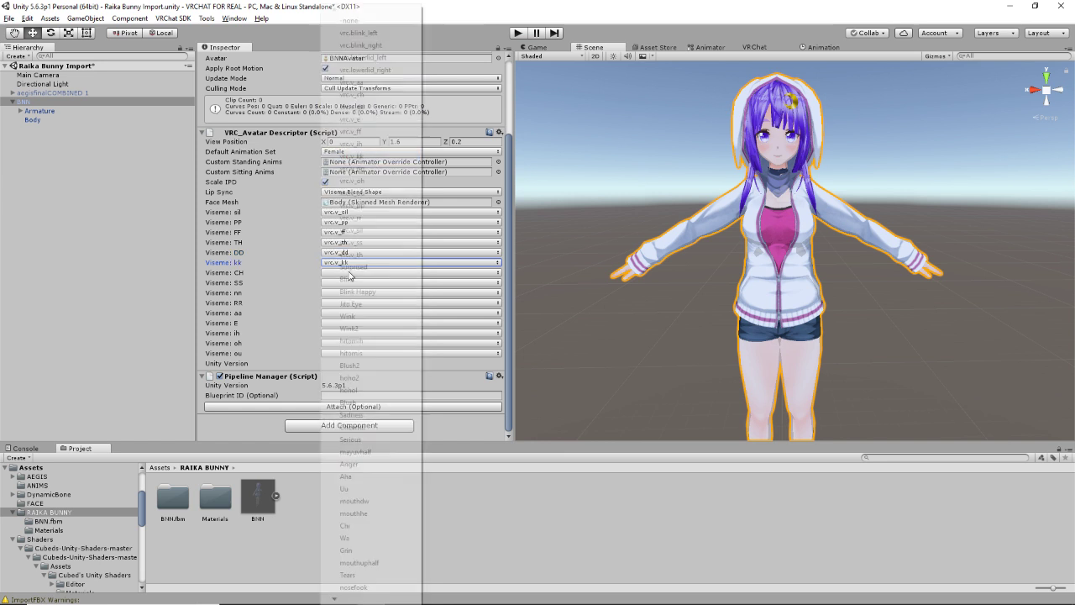
click(357, 157)
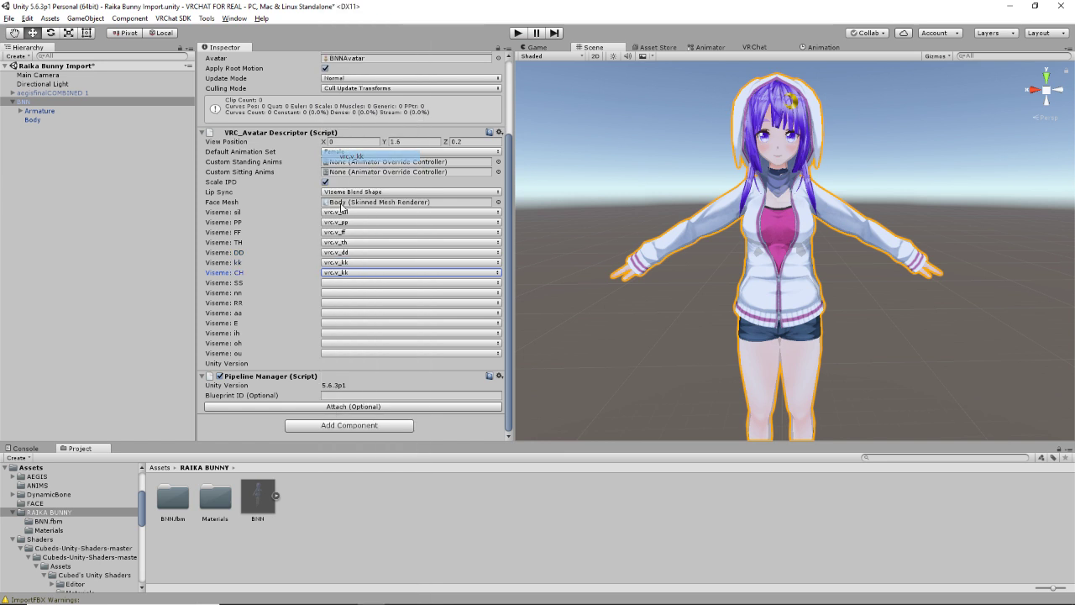
click(339, 278)
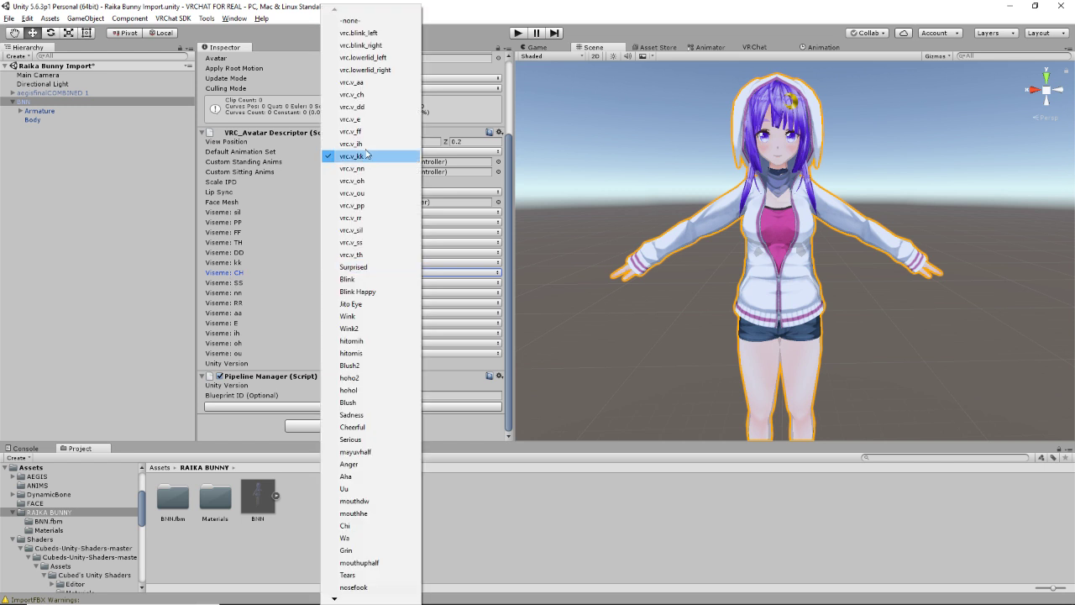
click(369, 94)
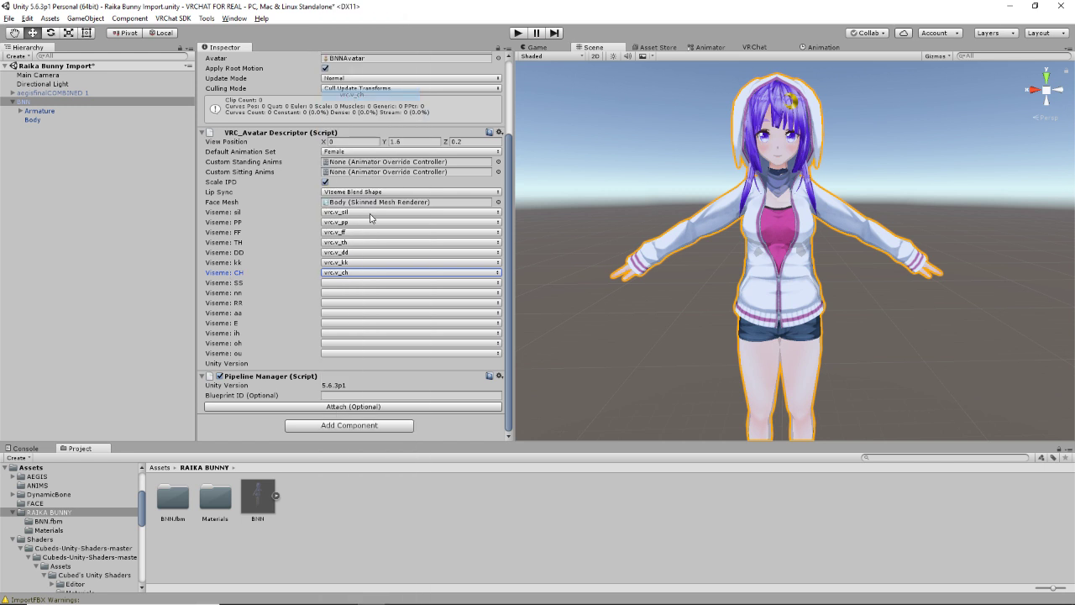
- Assign vrc.v_ss, vrc.v_nn and vrc.v_rr to the SS, nn and RR visemes
click(357, 283)
click(367, 242)
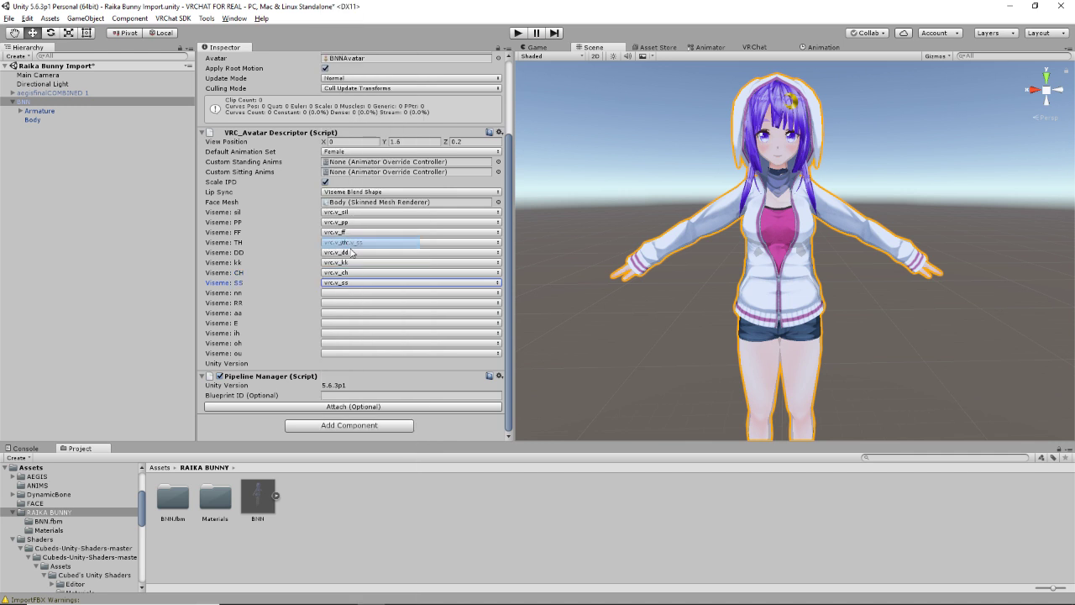
click(343, 293)
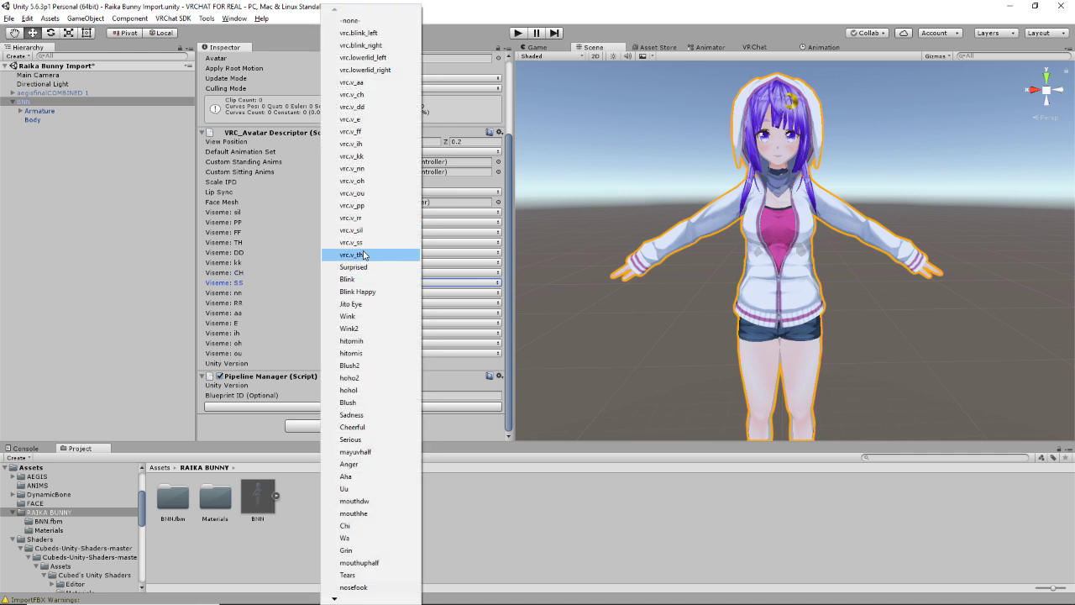
click(353, 168)
click(351, 305)
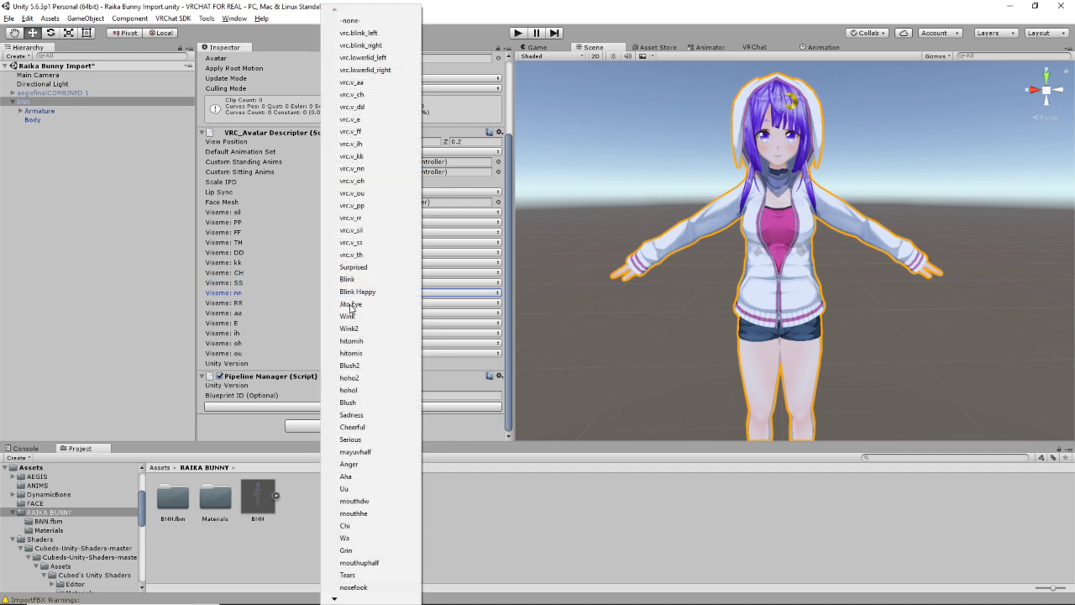
click(353, 218)
- Assign vrc.v_aa, vrc.v_e and vrc.v_ih to the aa, E and ih visemes
click(361, 312)
click(351, 82)
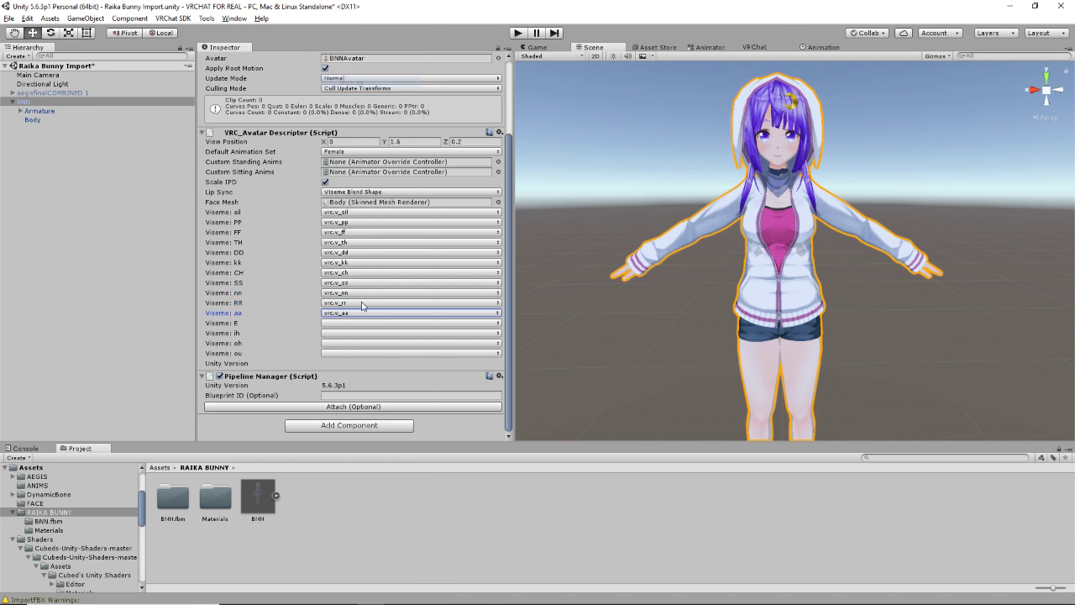
click(361, 322)
click(357, 118)
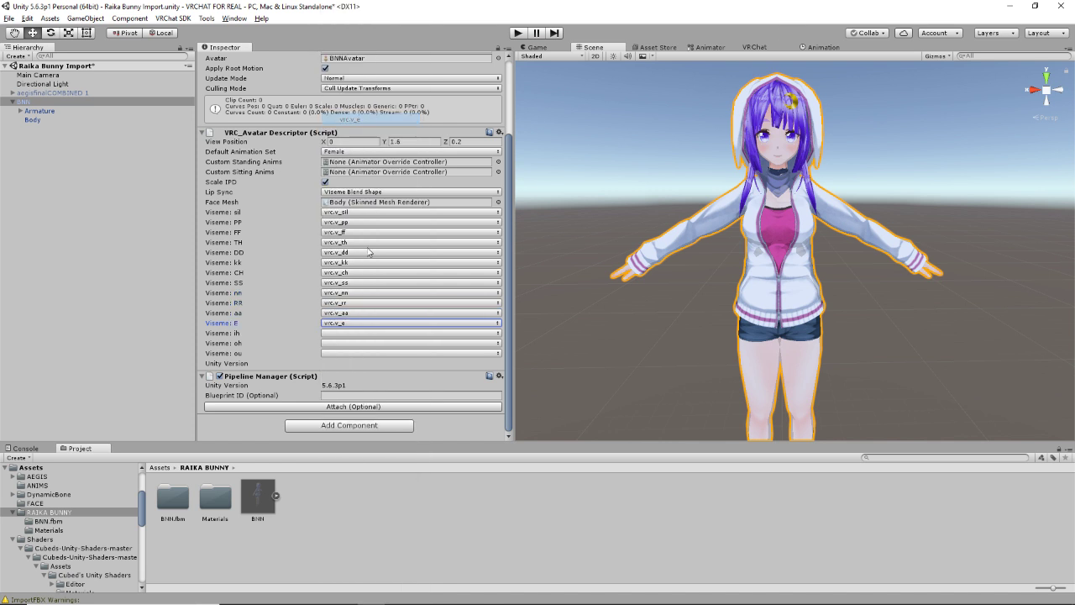
click(345, 333)
click(353, 144)
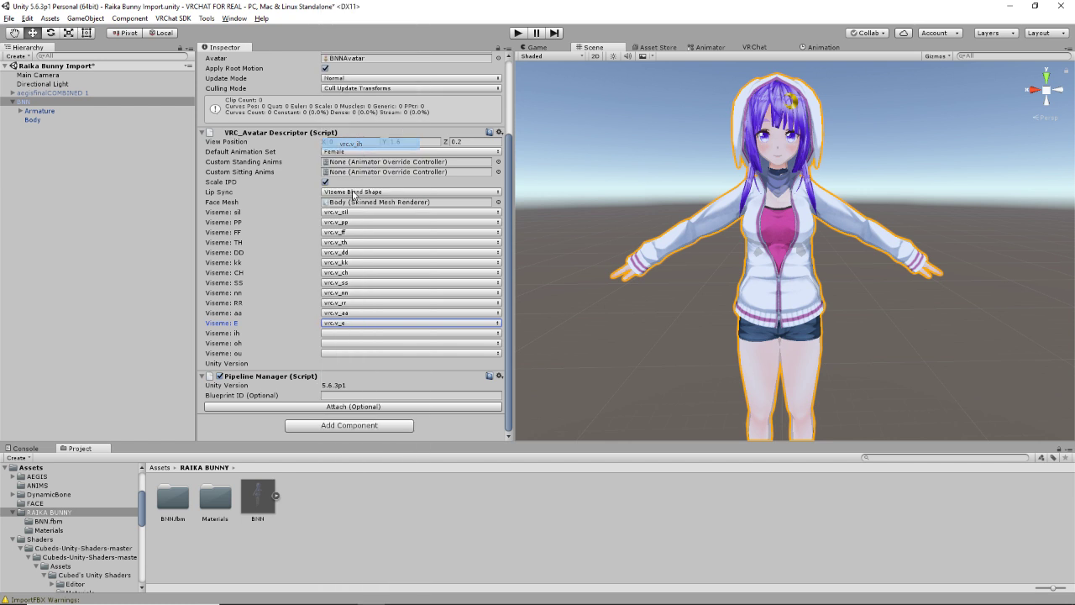
- Assign vrc.v_oh and vrc.v_ou to the oh and ou visemes
click(352, 333)
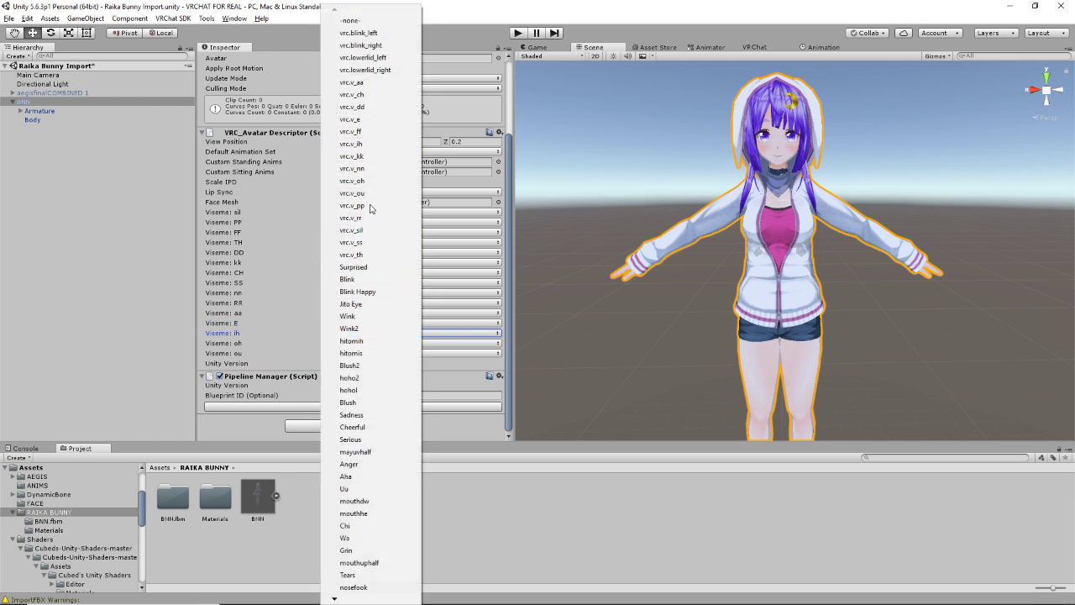
click(353, 181)
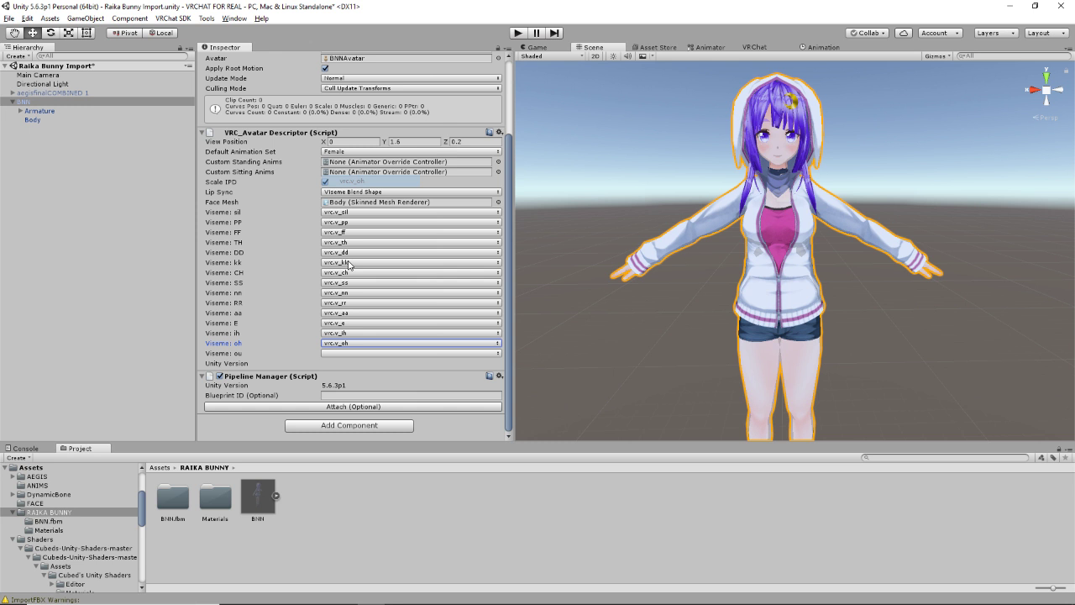
click(334, 353)
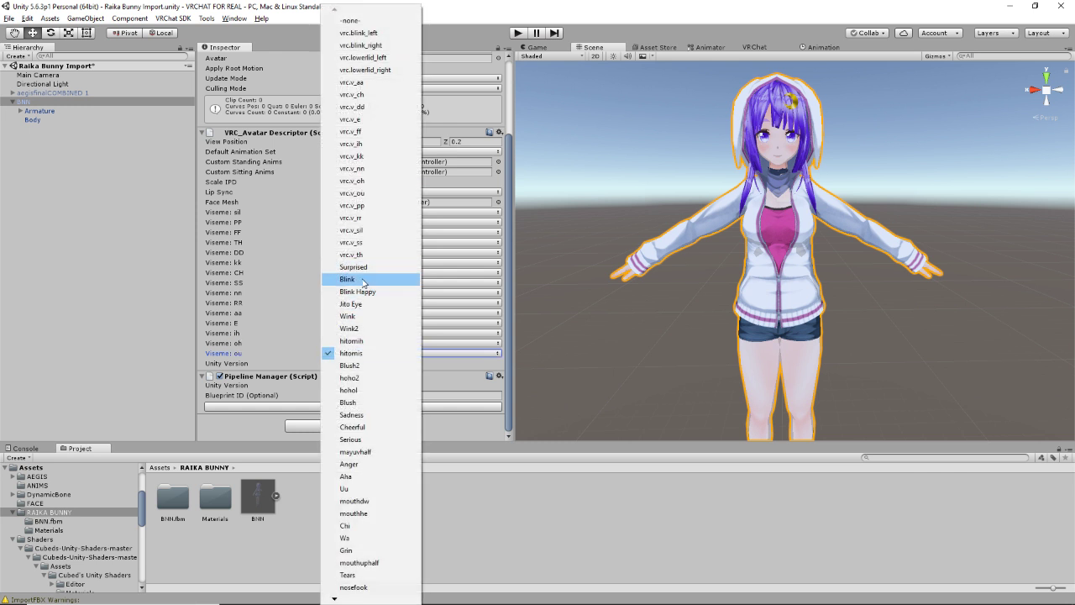
click(357, 193)
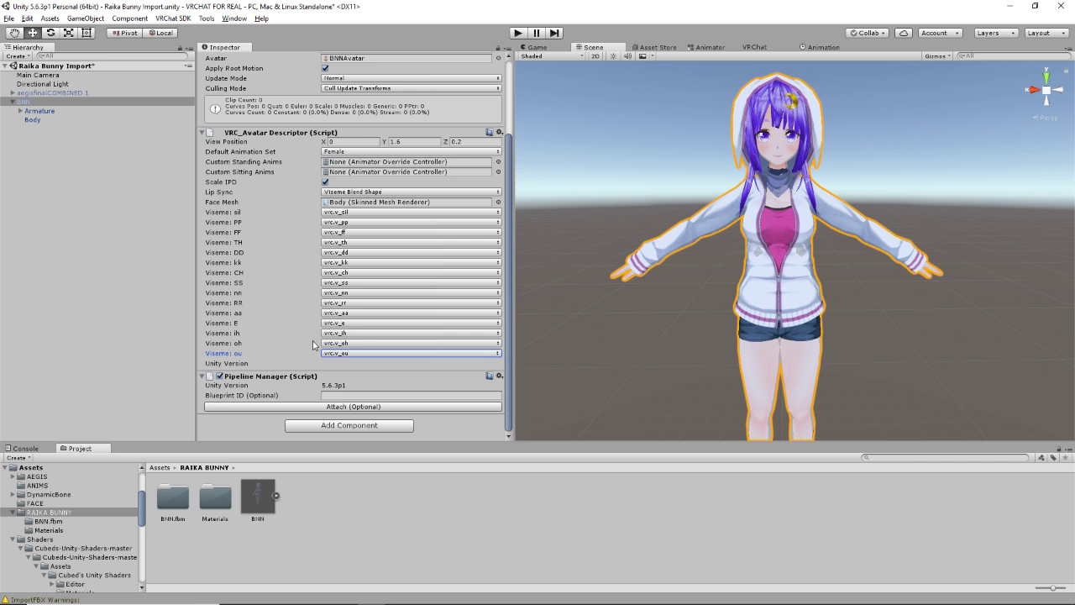
- Set the View Position Y of BNN's avatar descriptor to 1.33
click(406, 142)
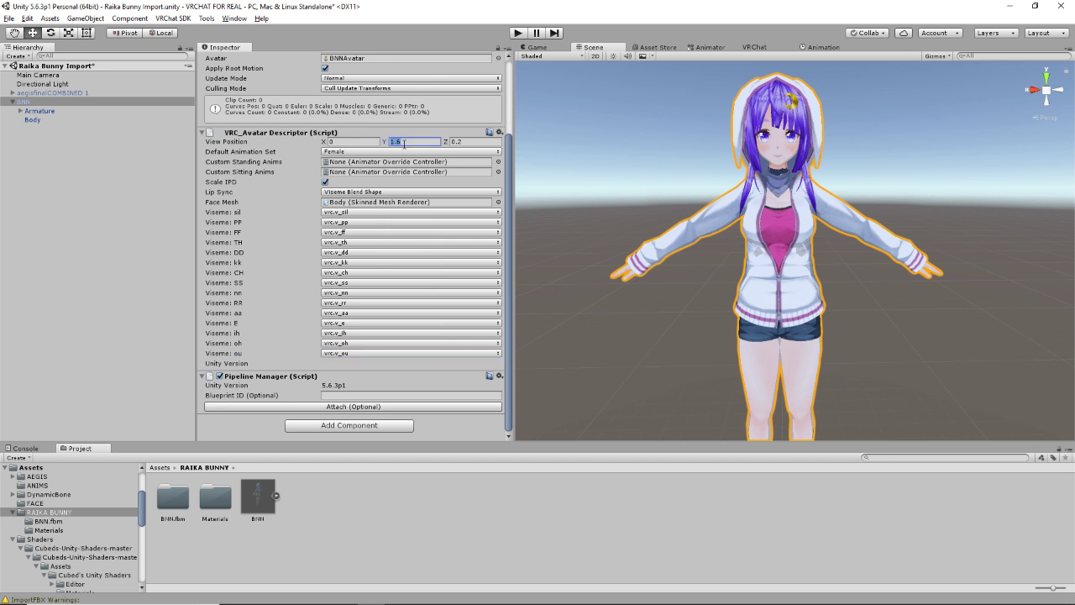
click(404, 144)
key(BackSpace)
text(39)
key(BackSpace)
text(3)
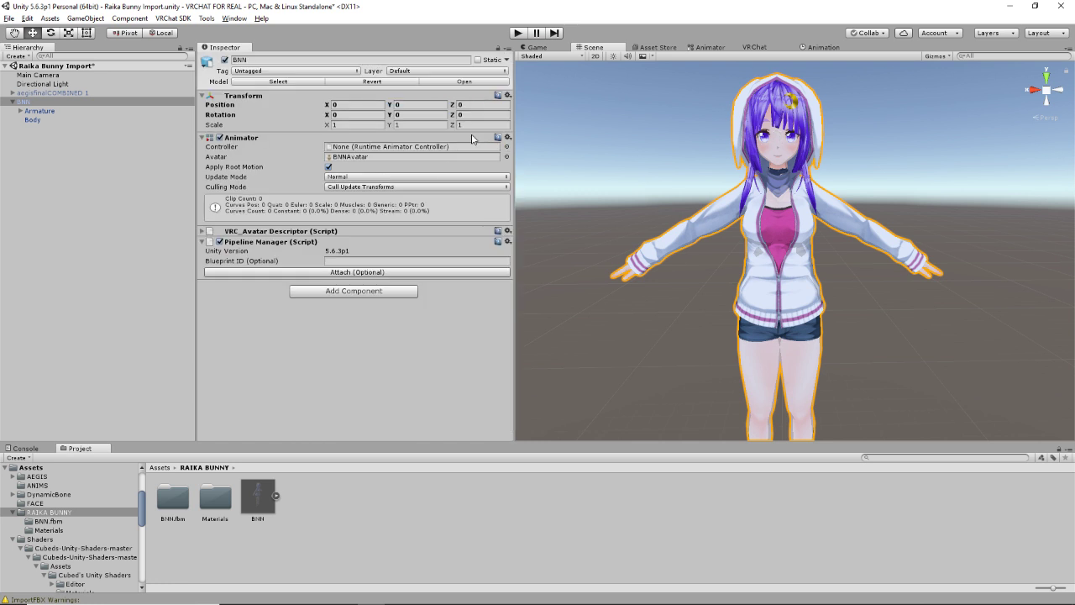
- Reselect BNN, expand its avatar descriptor and set the View Position Z to 0.15
click(28, 129)
click(32, 119)
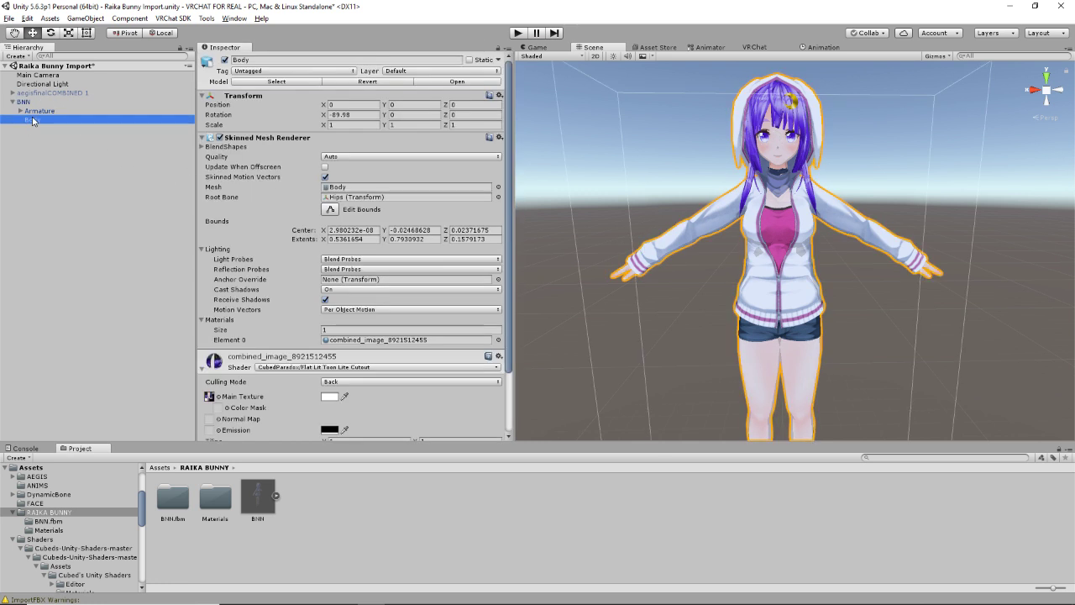
click(57, 103)
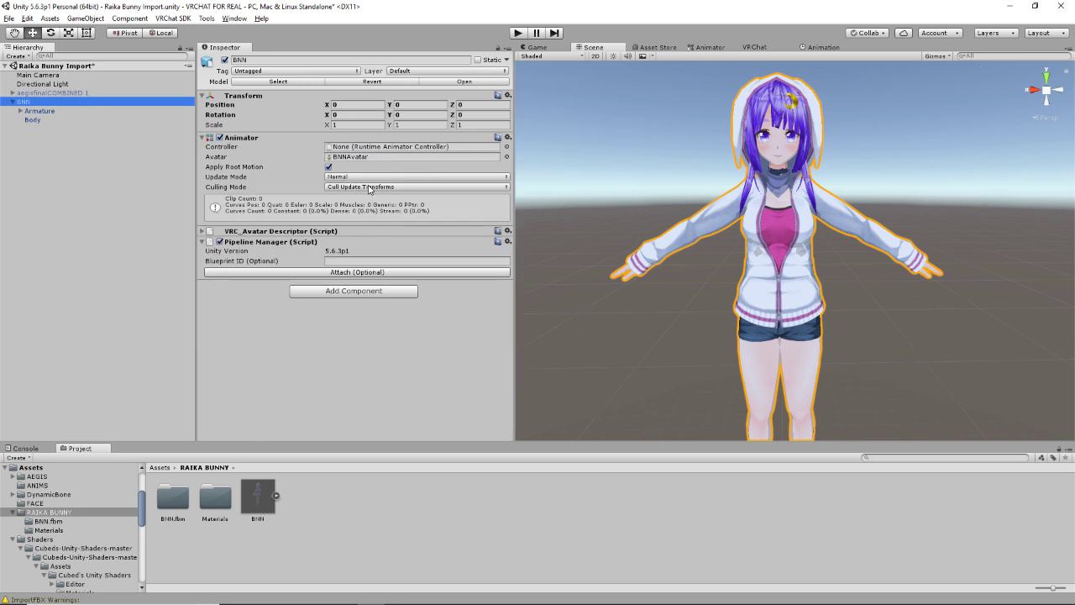
click(202, 232)
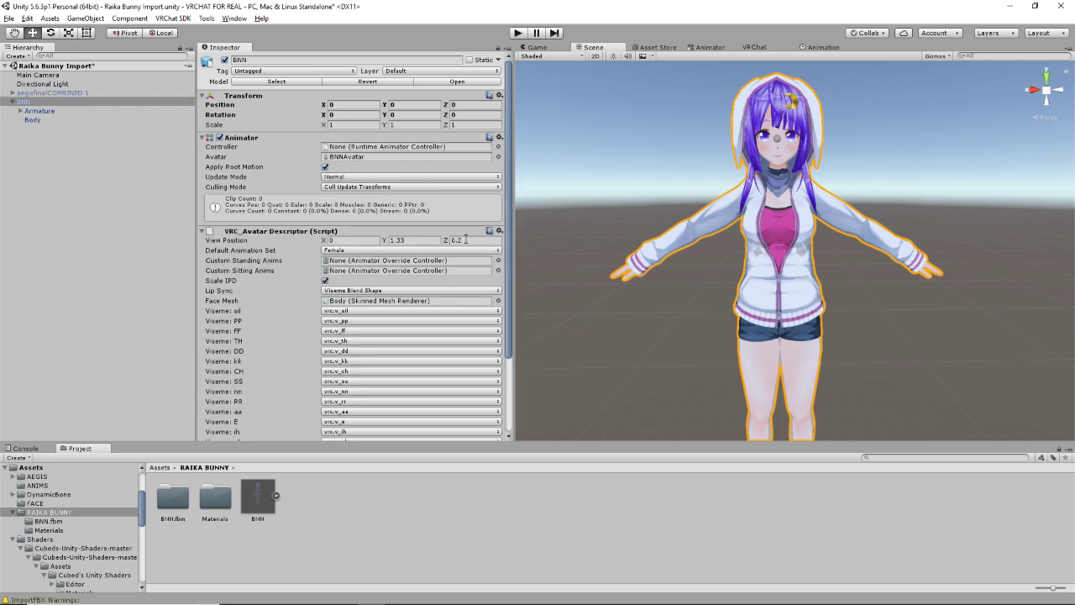
click(466, 239)
text(0.6)
key(BackSpace)
text(-)
text(2)
key(BackSpace)
text(15)
- Raise the View Position Y to 1.34 and check the viewpoint marker against the eyes from the side
click(415, 239)
key(BackSpace)
text(4)
alt+drag(892, 134, 658, 241)
scroll(659, 241, up, 5)
scroll(663, 233, down, 2)
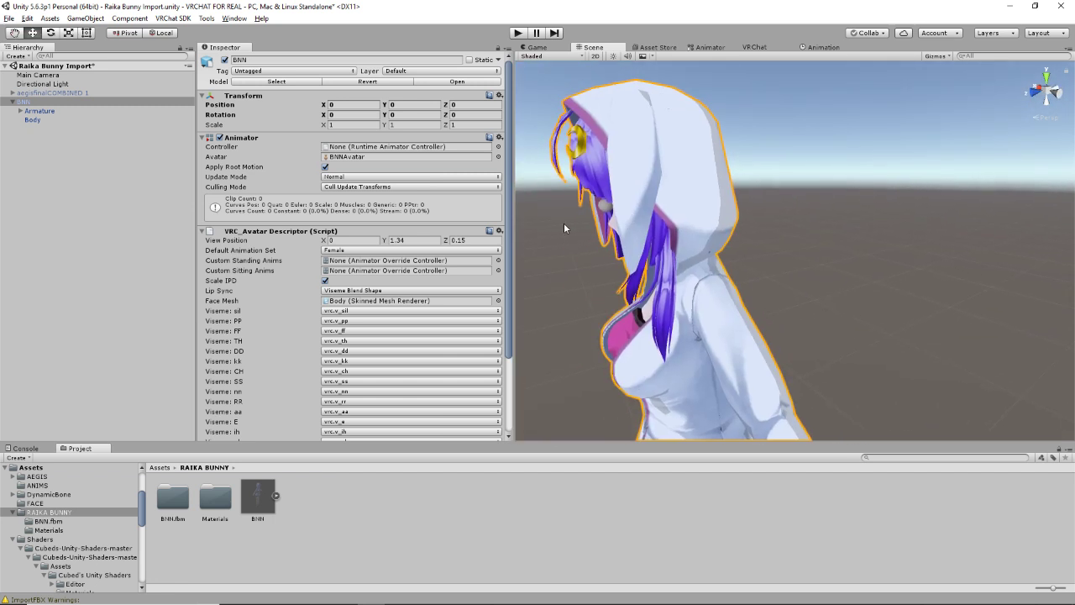
alt+drag(563, 222, 759, 140)
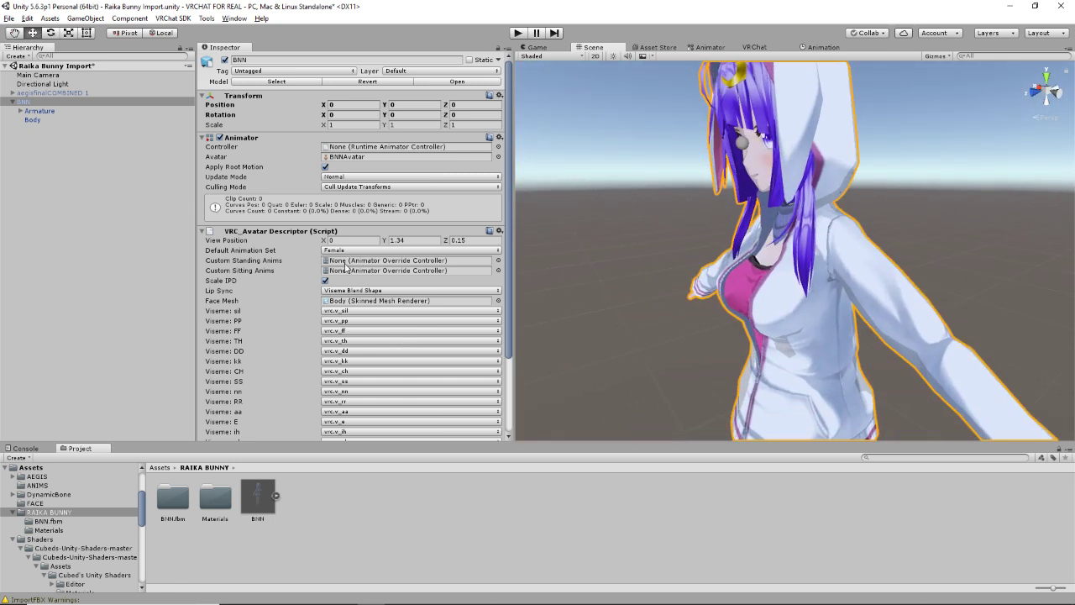
- Assign RAIK OVERRIDE from the ANIMS folder to both Custom Standing Anims and Custom Sitting Anims of BNN
scroll(343, 302, down, 2)
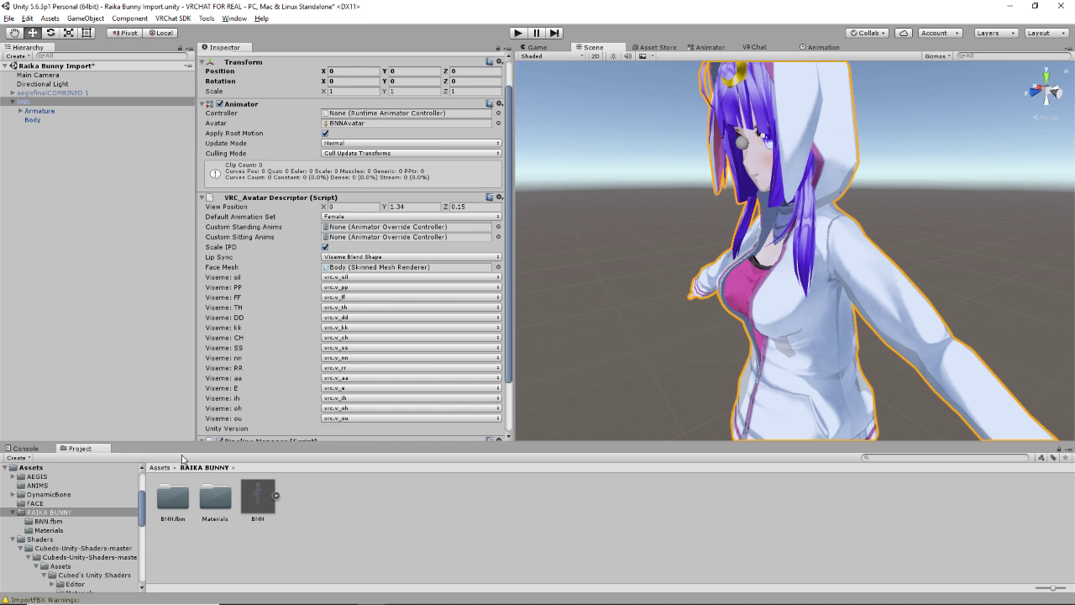
click(158, 476)
click(160, 467)
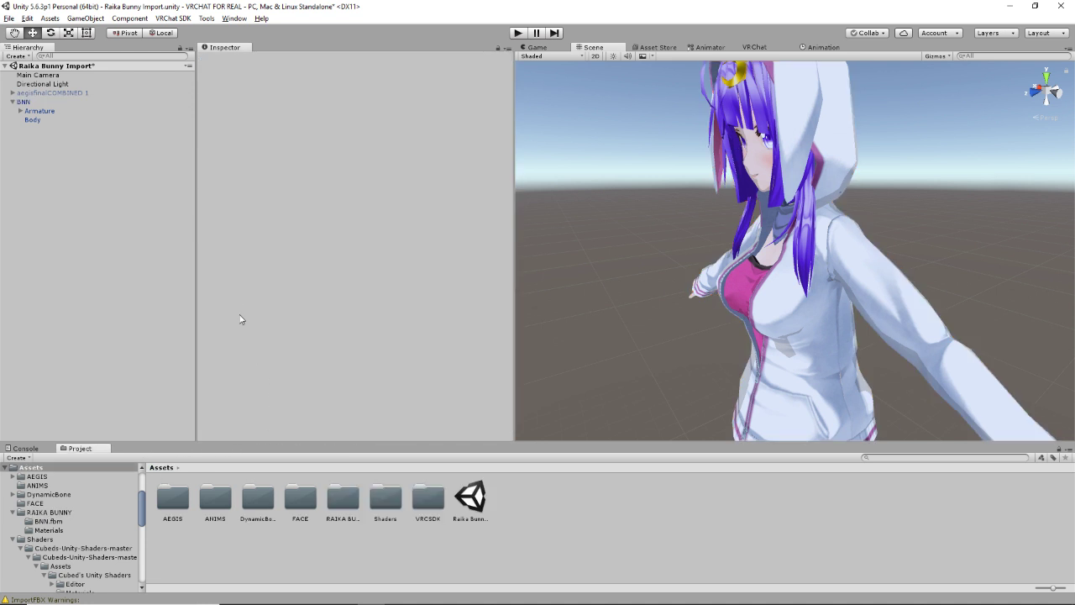
double_click(216, 502)
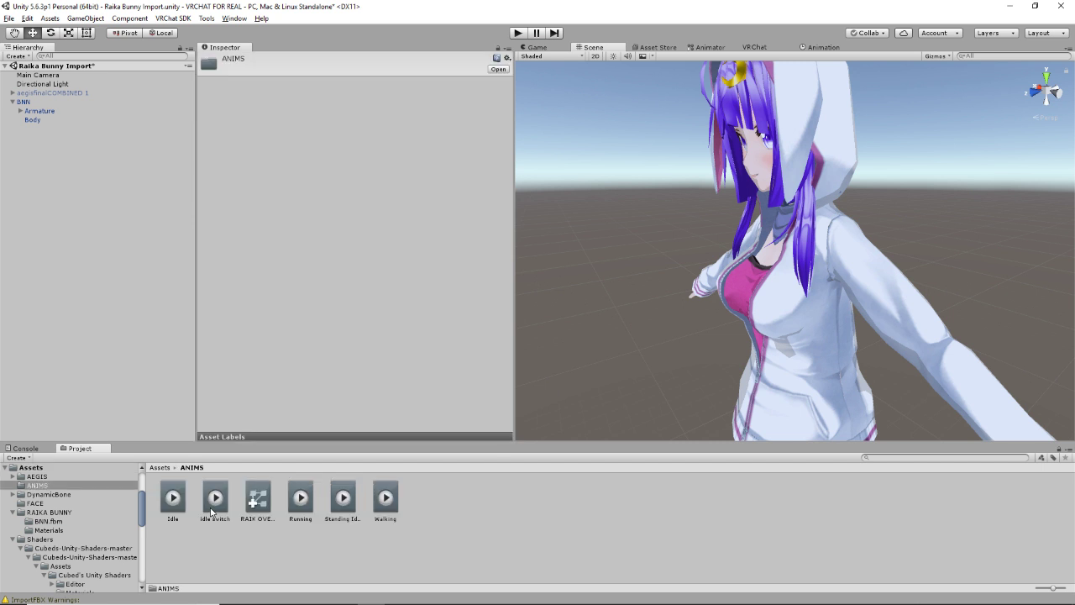
click(32, 101)
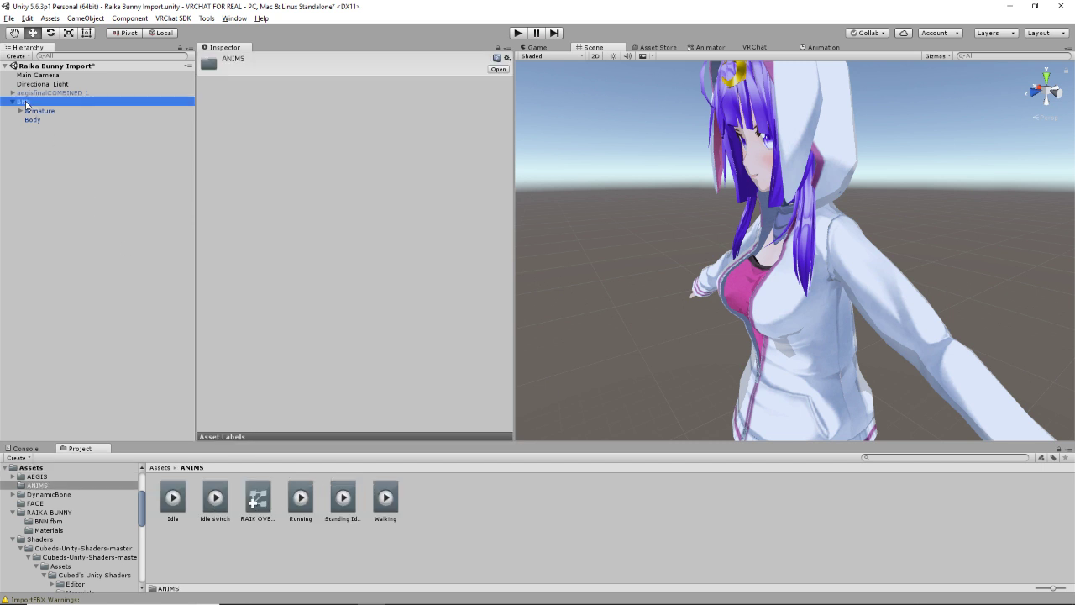
drag(255, 497, 382, 262)
drag(260, 497, 384, 274)
scroll(383, 319, down, 3)
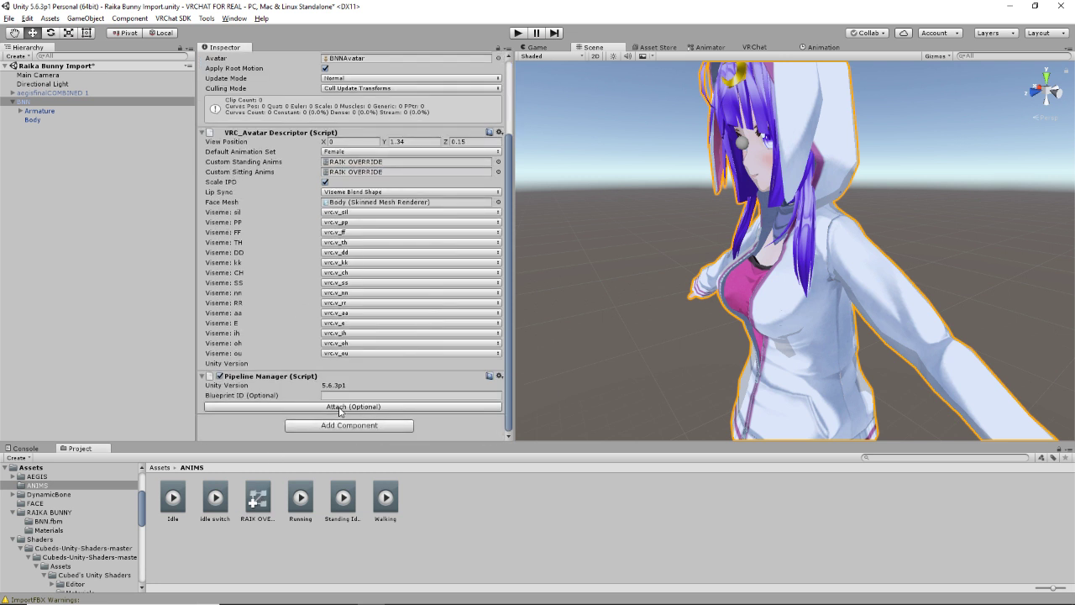
scroll(379, 285, up, 3)
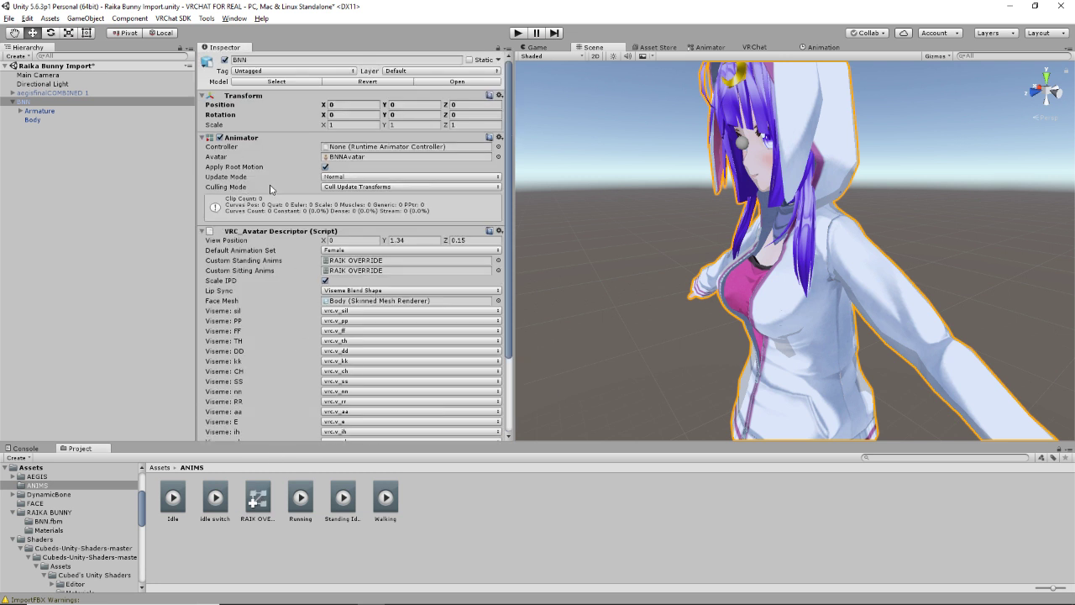
- Review BNN's VRChat build warnings and expand both leg bone chains in the armature down to the toes
click(756, 47)
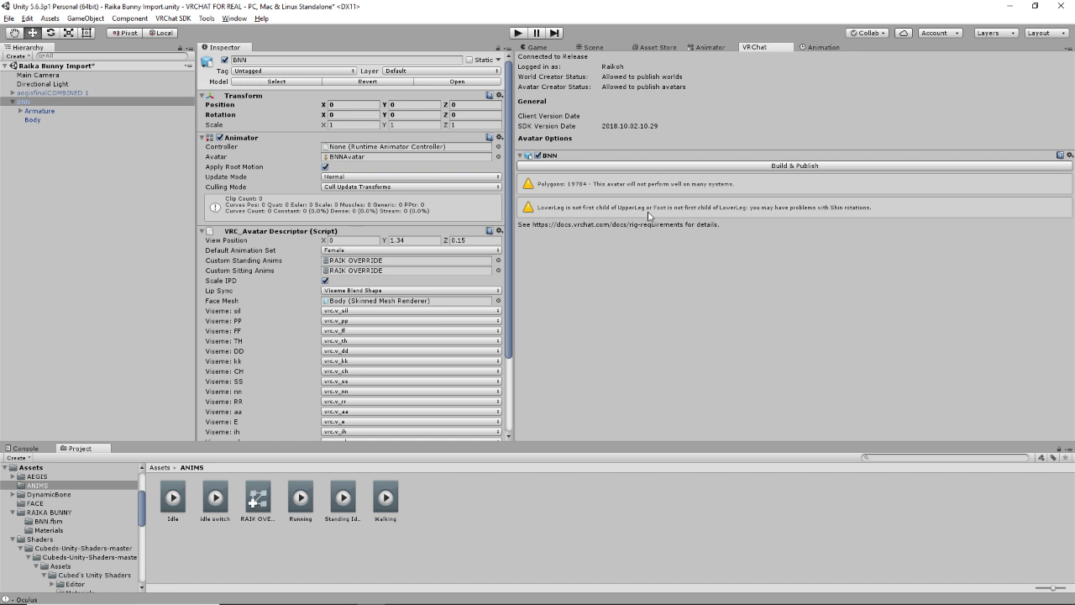
click(19, 110)
click(29, 121)
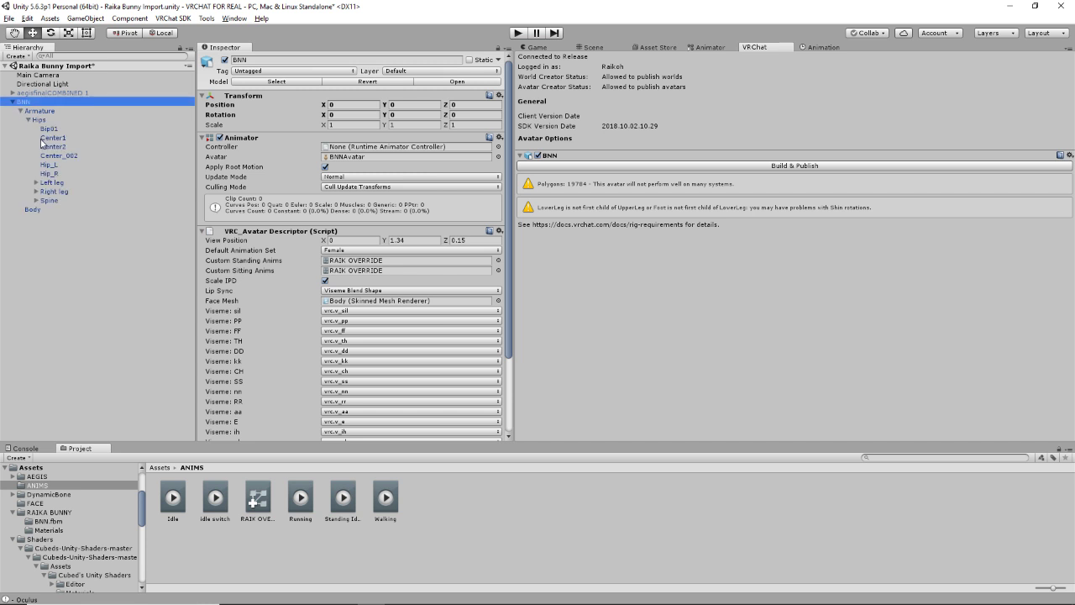
click(35, 184)
click(36, 200)
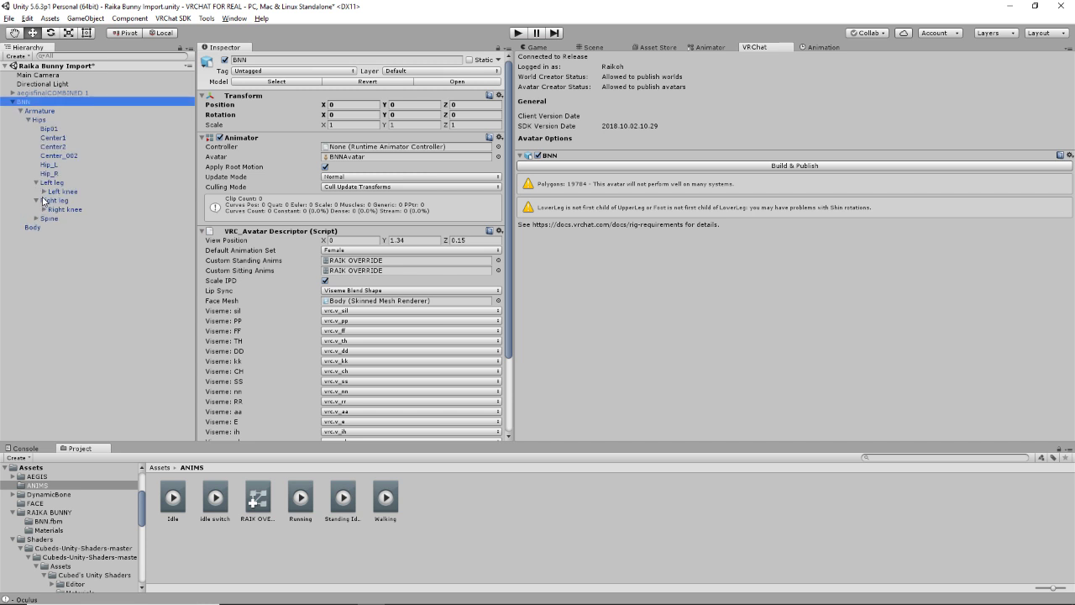
click(45, 208)
click(50, 192)
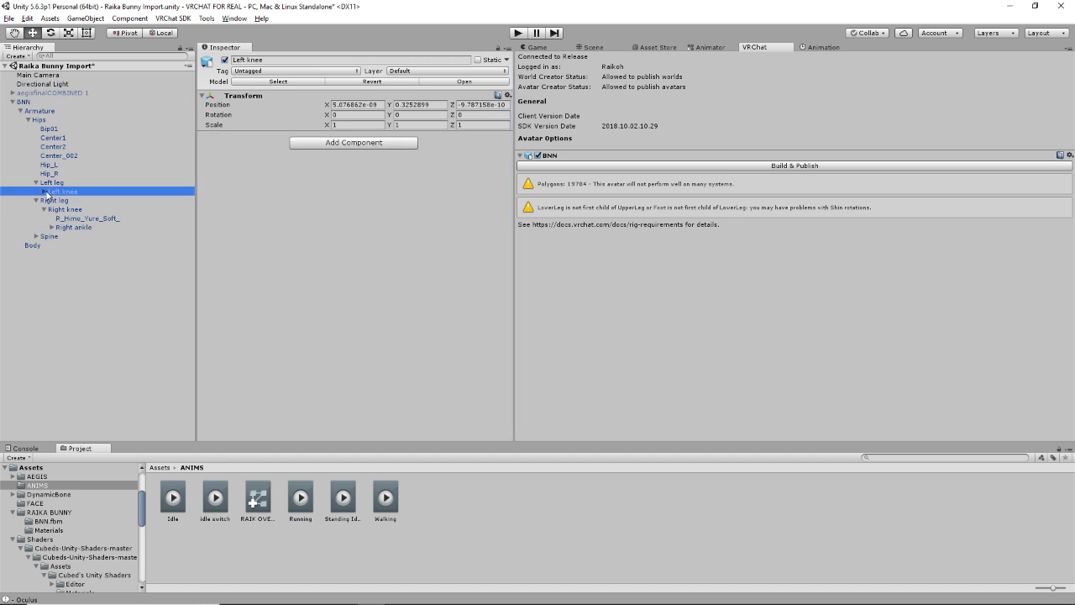
click(43, 192)
click(52, 209)
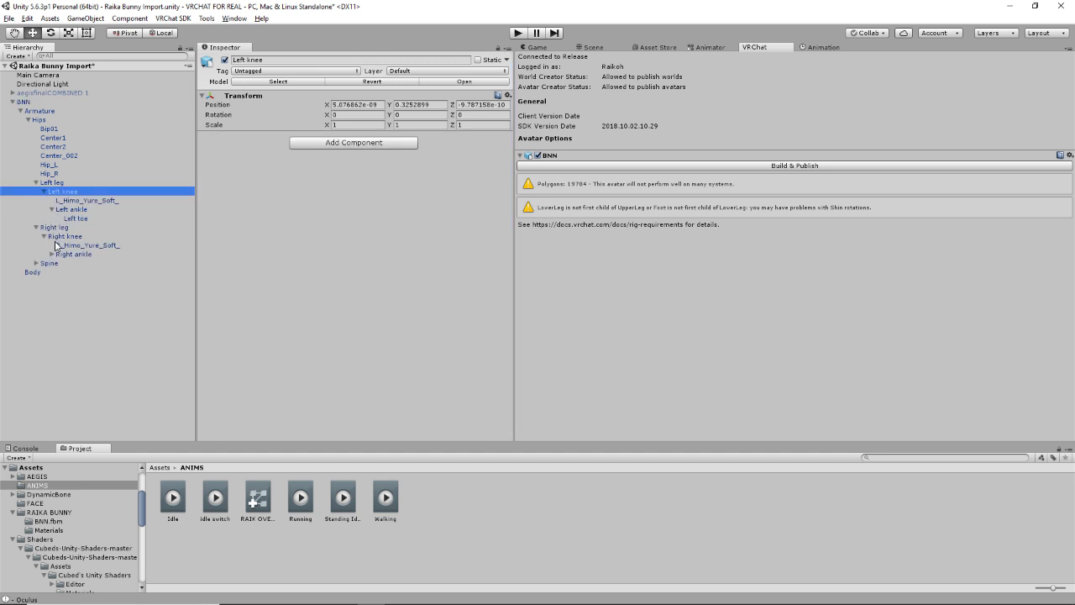
click(52, 254)
click(72, 246)
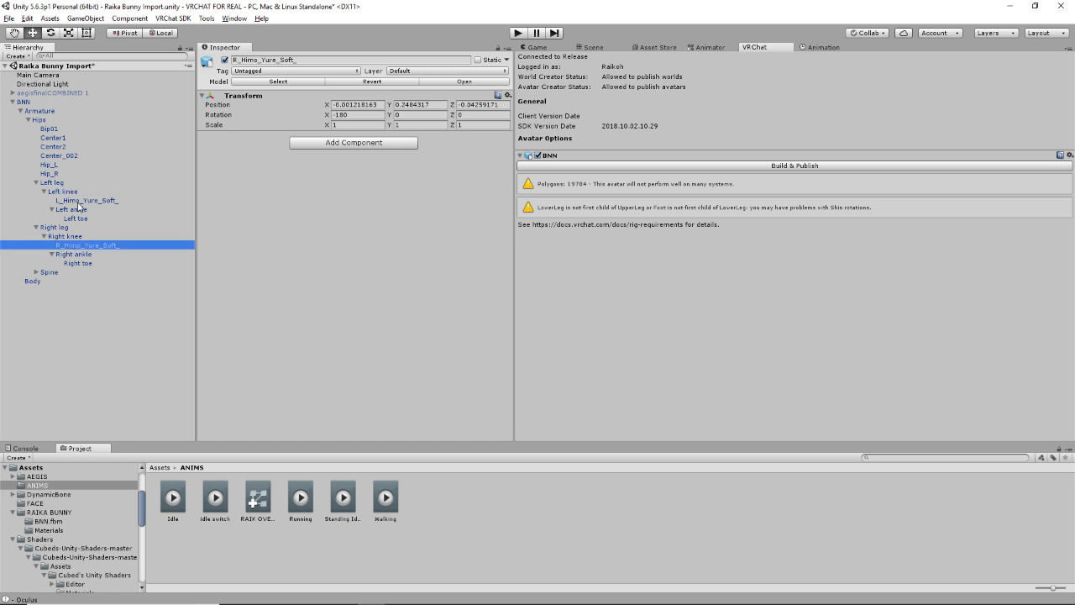
- Reorder the left and right ankle bones above the Himo_Yure_Soft bones so each ankle is its knee's first child
click(81, 202)
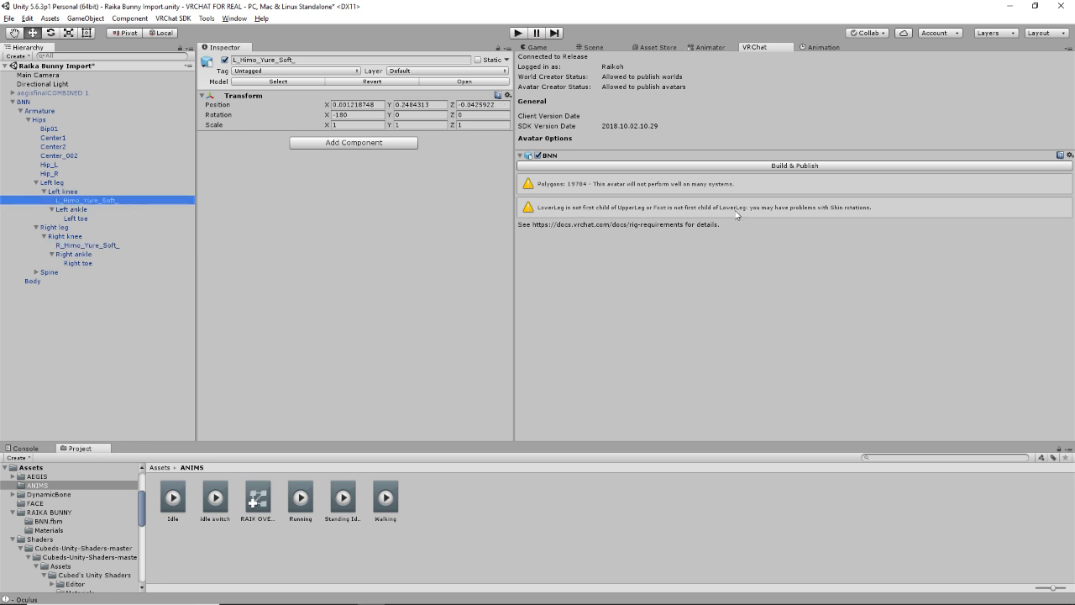
click(87, 212)
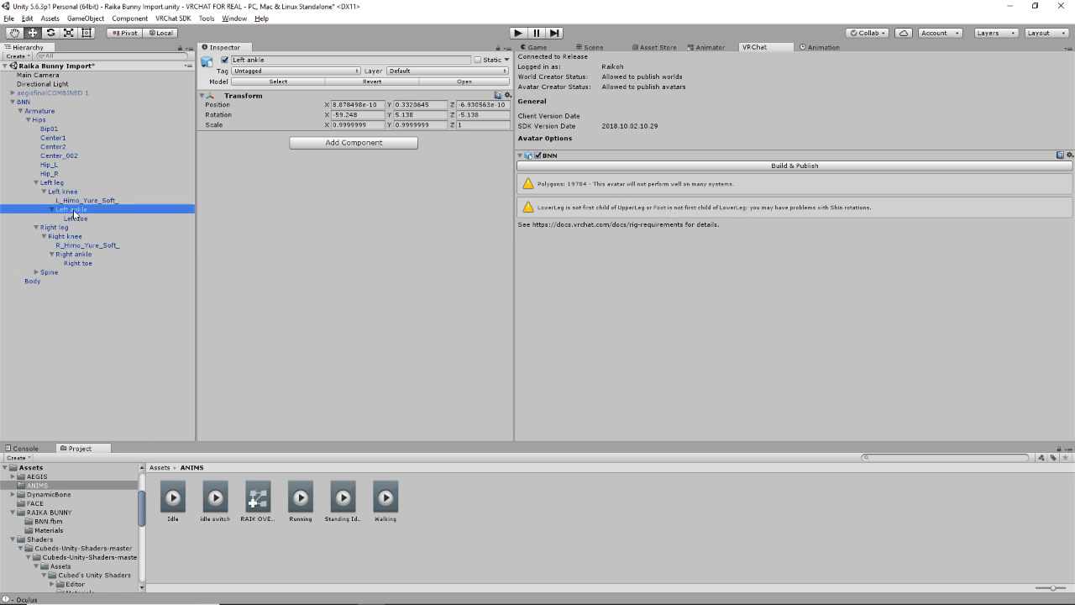
drag(74, 211, 93, 196)
drag(89, 253, 96, 242)
click(682, 283)
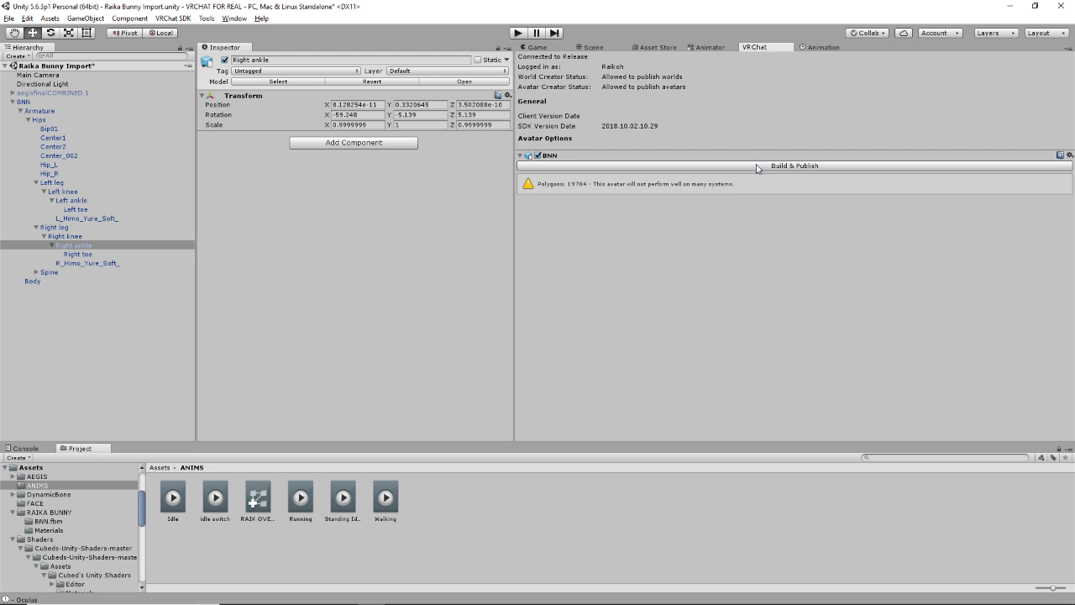
- Build and publish the BNN avatar from the VRChat SDK's avatar options
click(537, 47)
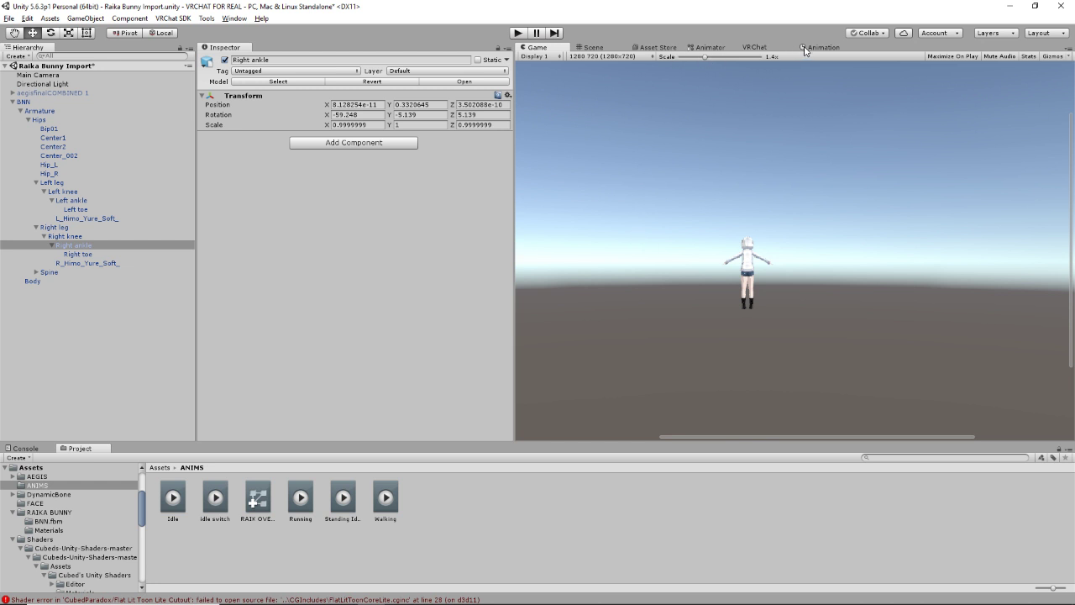
click(762, 49)
click(763, 165)
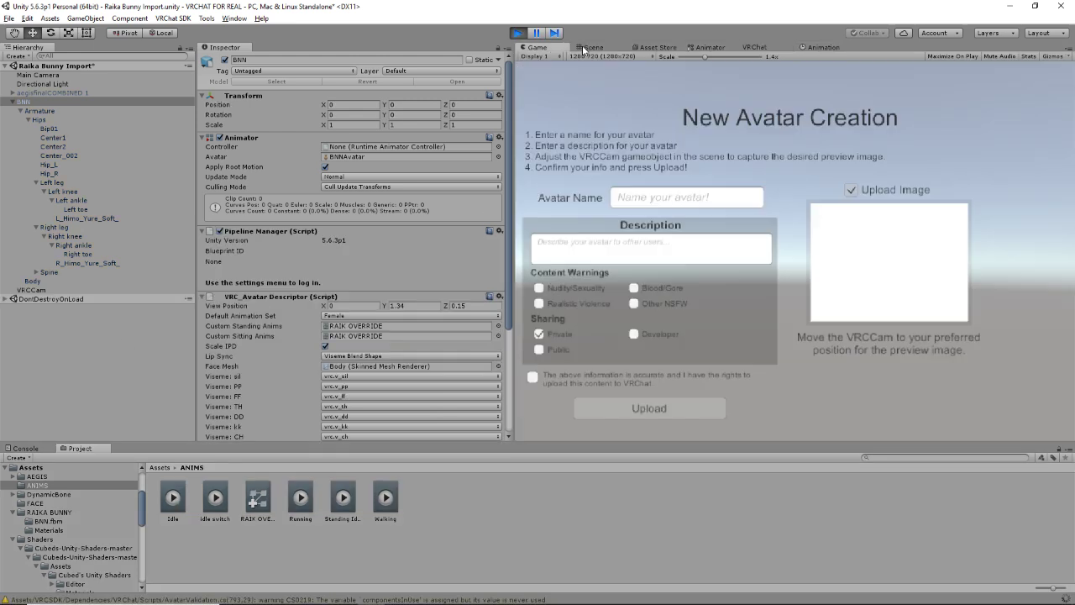
click(583, 48)
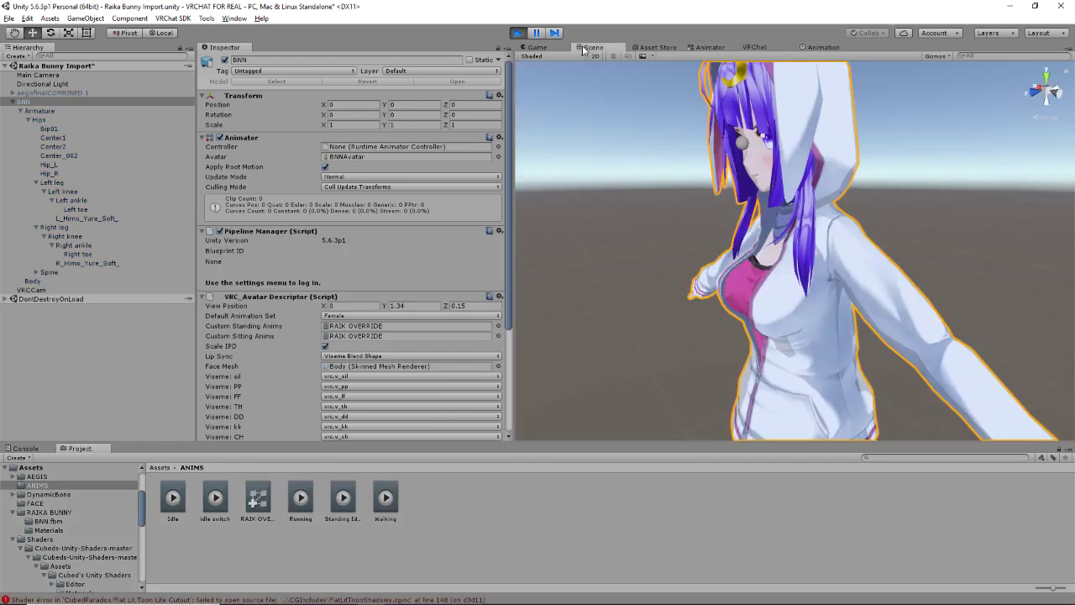
click(760, 48)
click(792, 47)
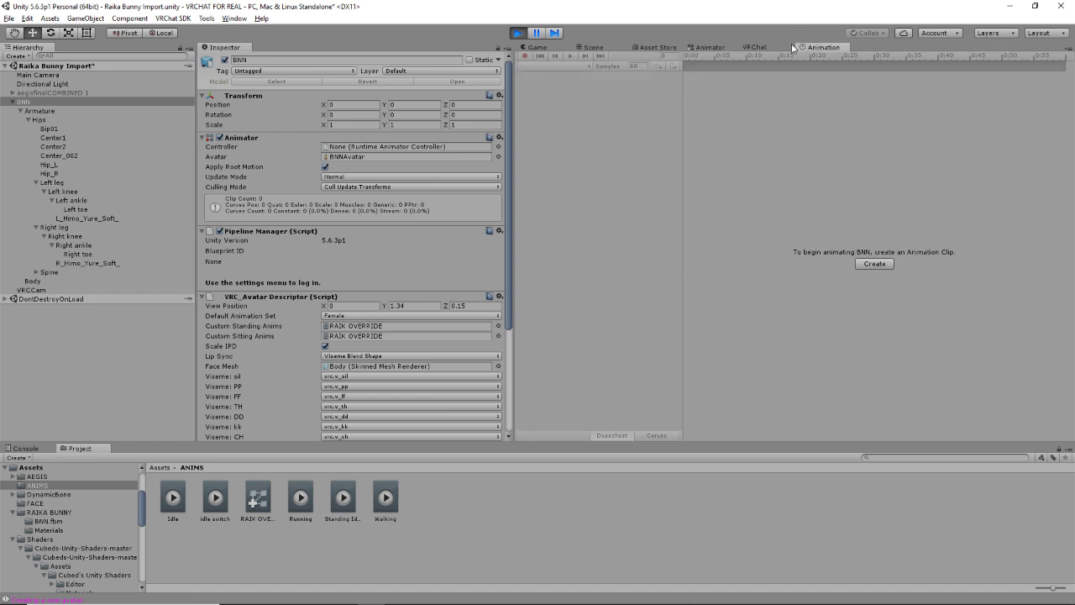
click(544, 49)
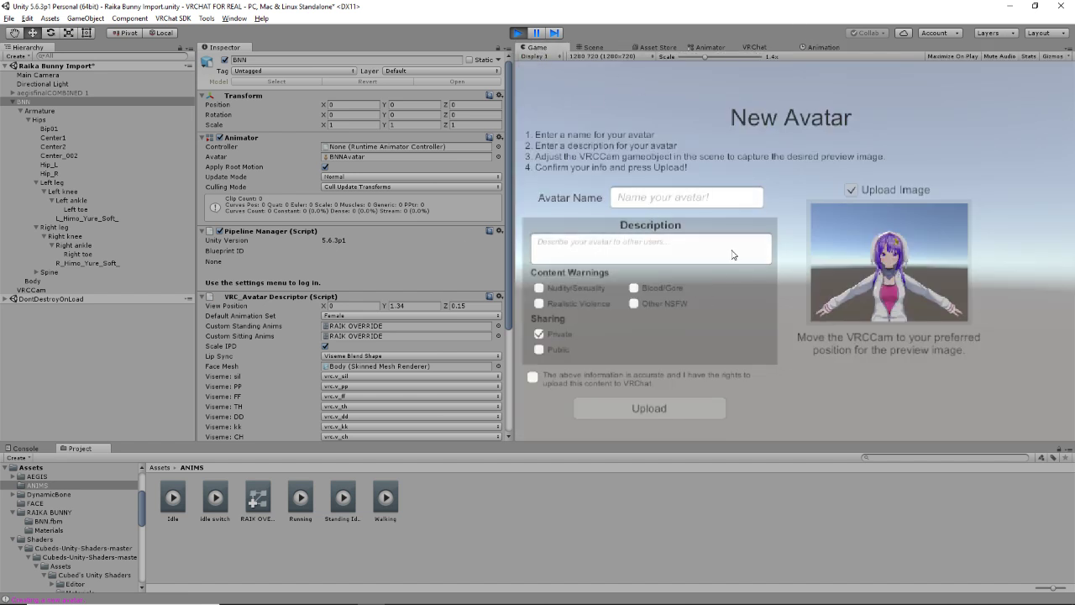
- Name the new avatar RAIKAAAKA and enter the description "asdasdasdasdsad"
text(RAIKAAAKA)
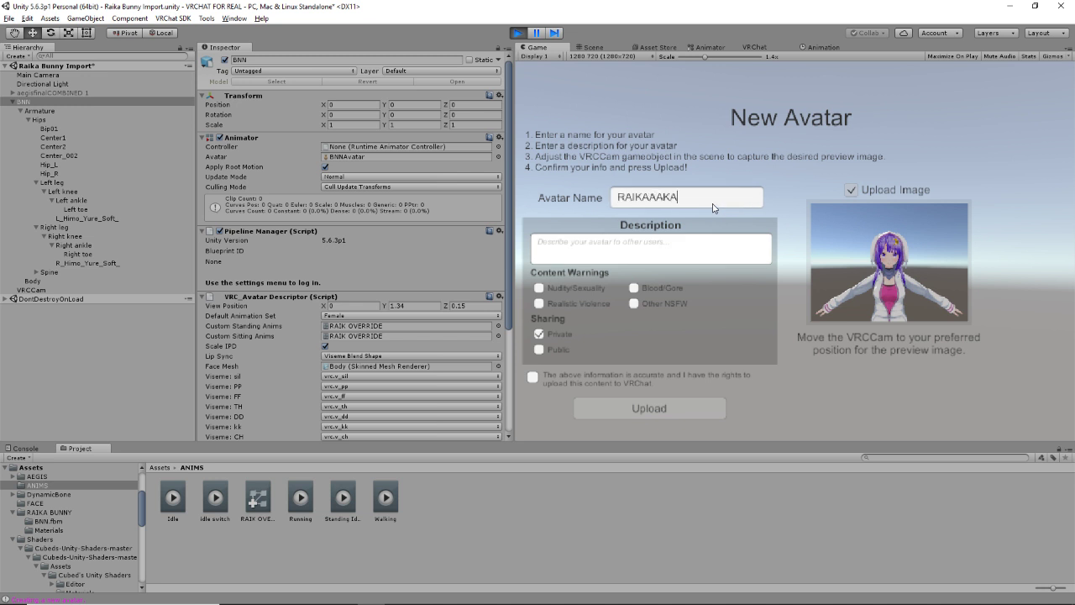
click(678, 244)
text(asdasdasdasdsad)
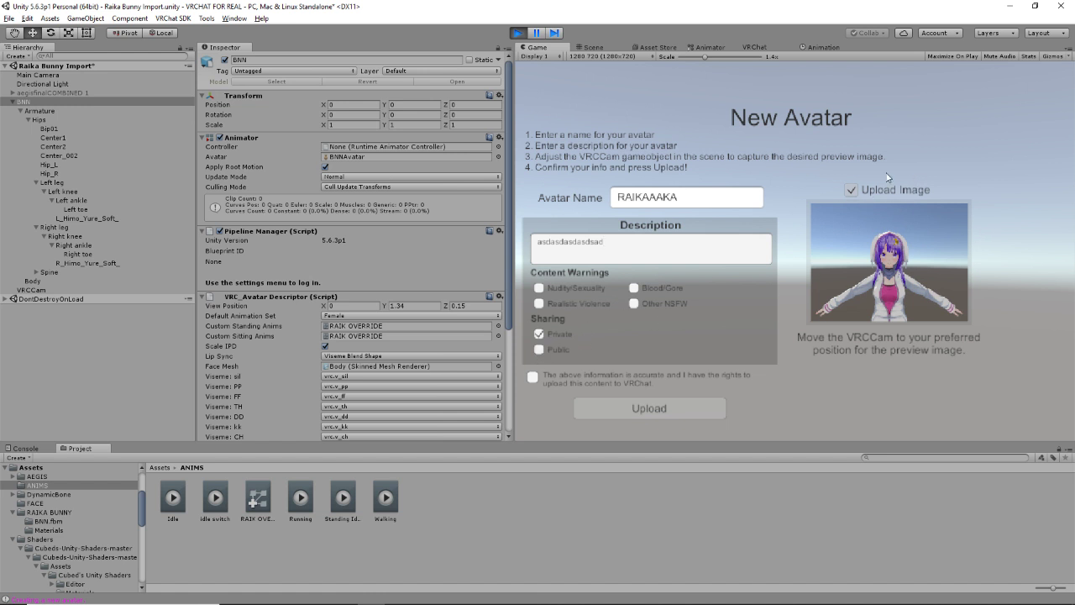
- Accept the content rights statement, upload the avatar, and exit Play mode
click(532, 377)
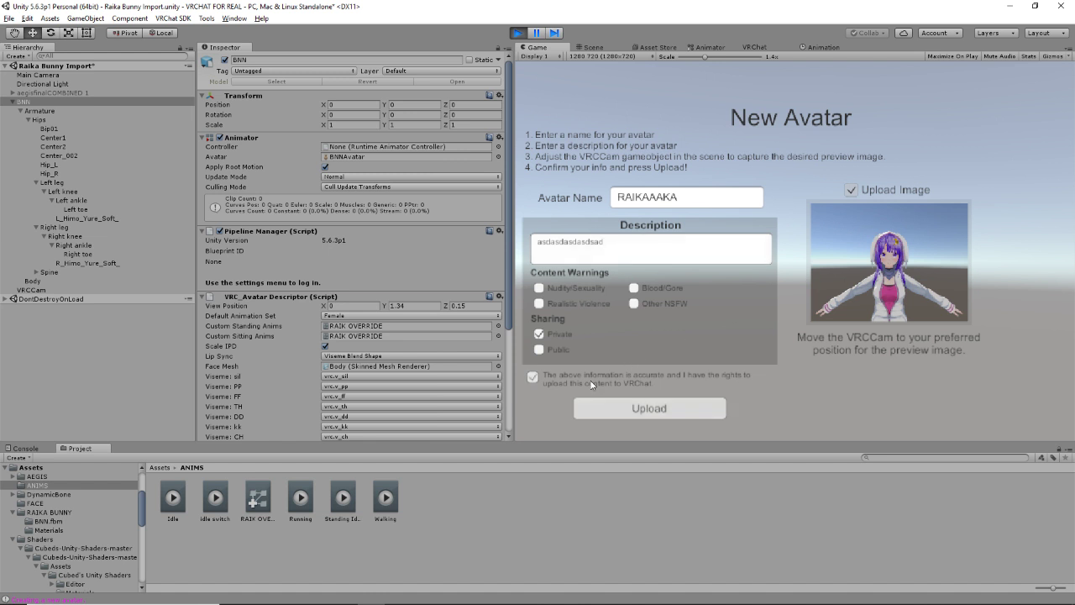
click(635, 410)
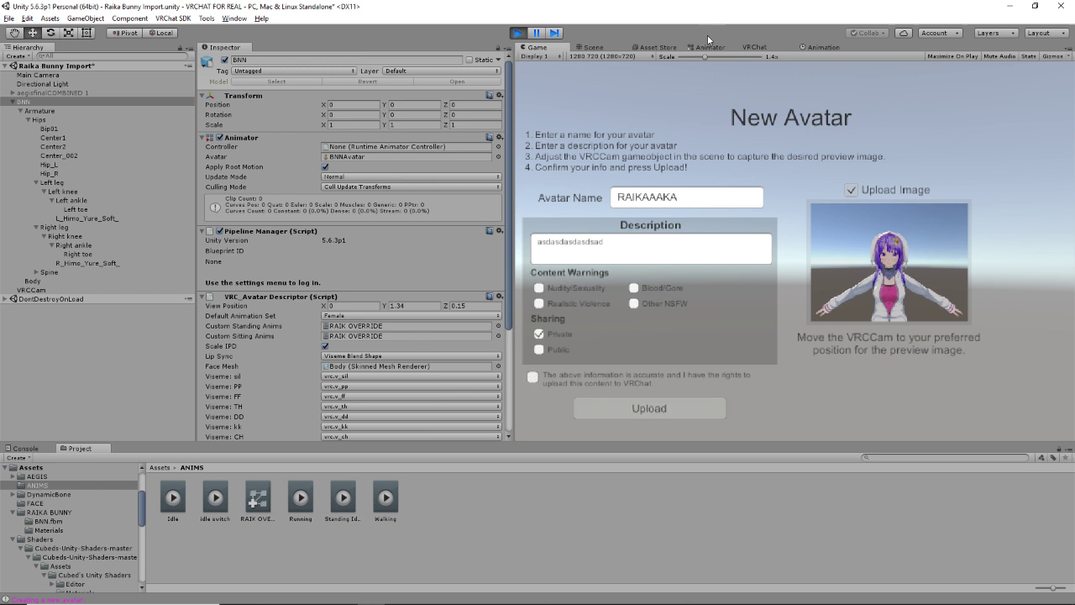
click(517, 33)
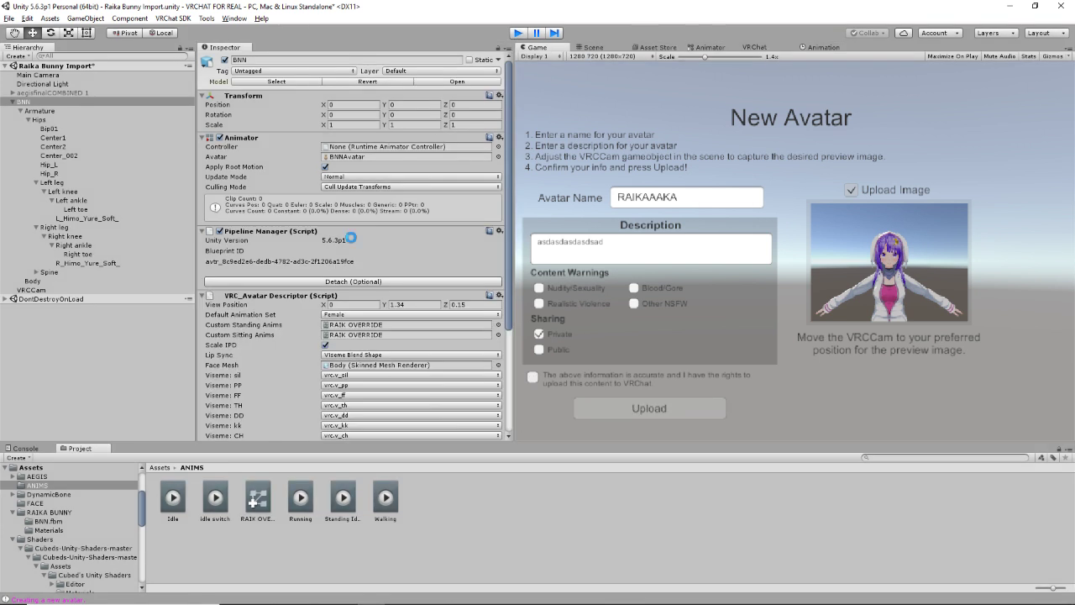